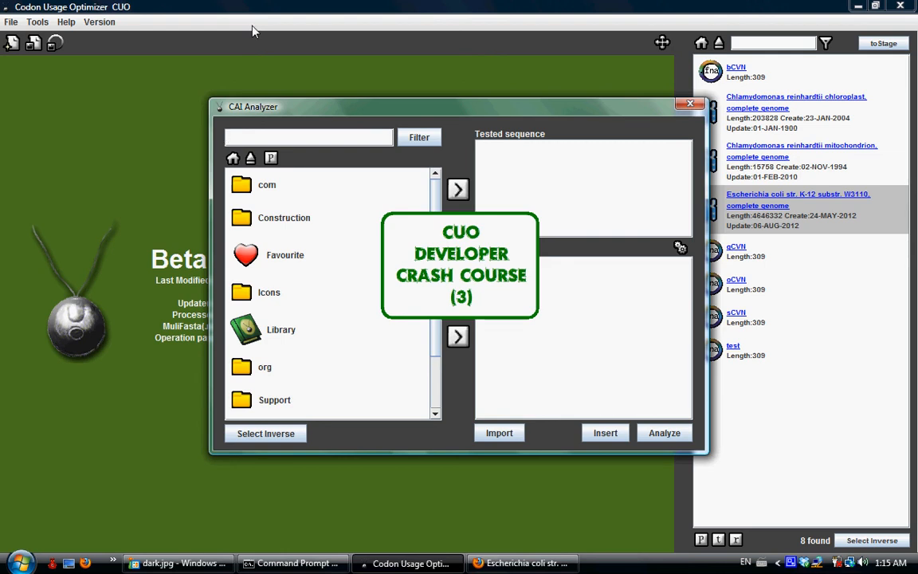
Open the Library in the CAI Analyzer and add the Chlamydomonas reinhardtii chloroplast complete genome to the reference set.
drag(440, 105, 252, 82)
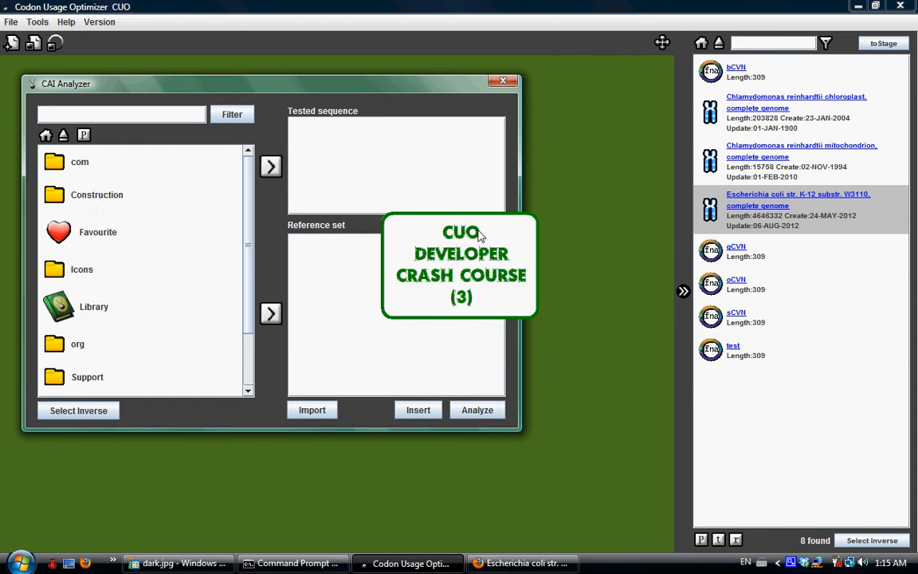
drag(188, 80, 384, 119)
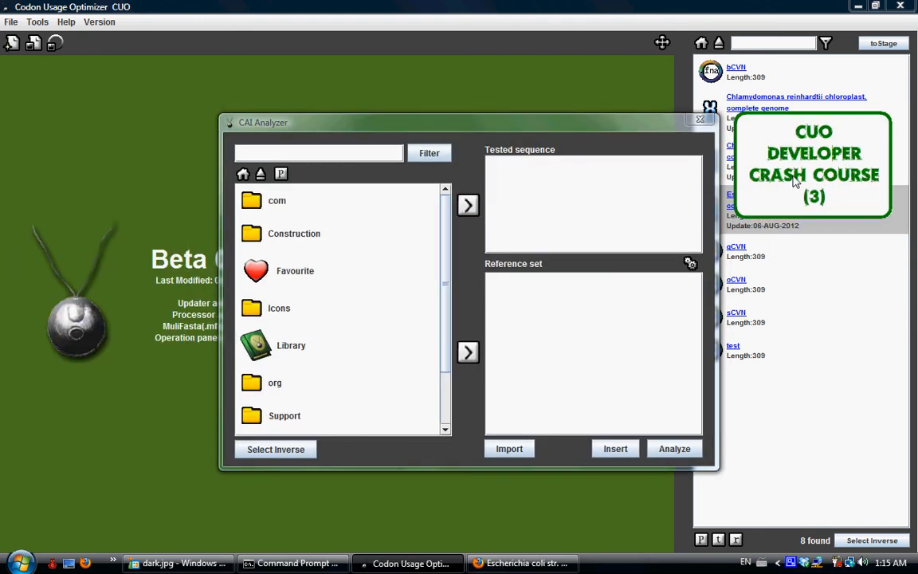
click(301, 263)
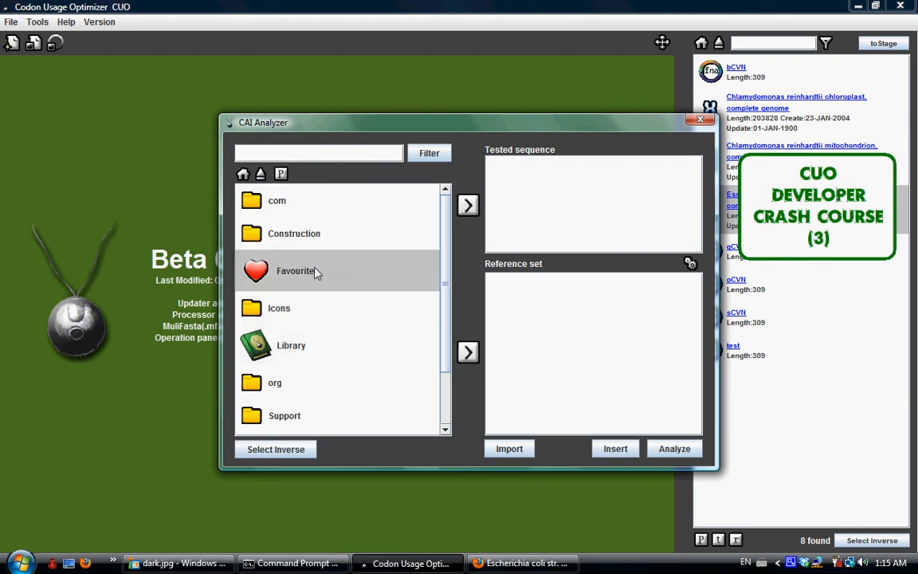
double_click(303, 355)
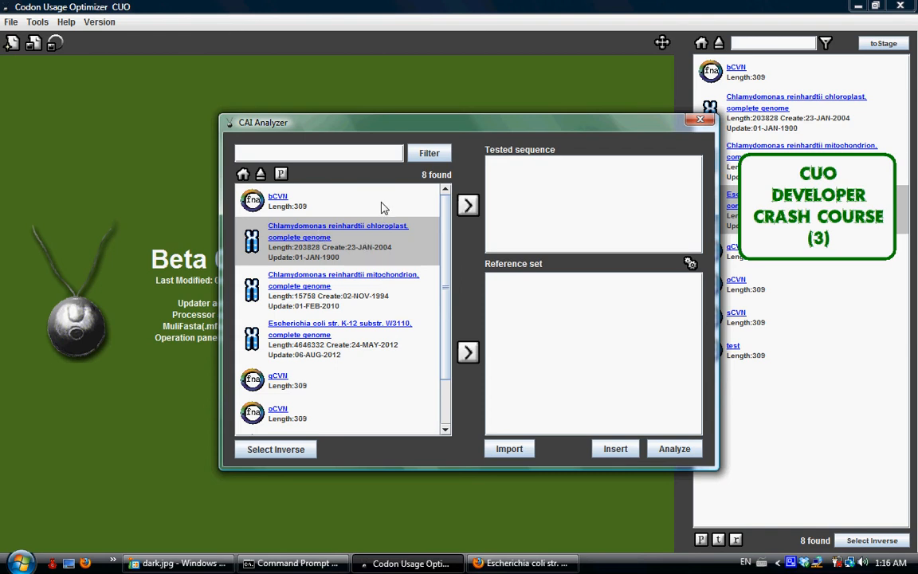
click(465, 351)
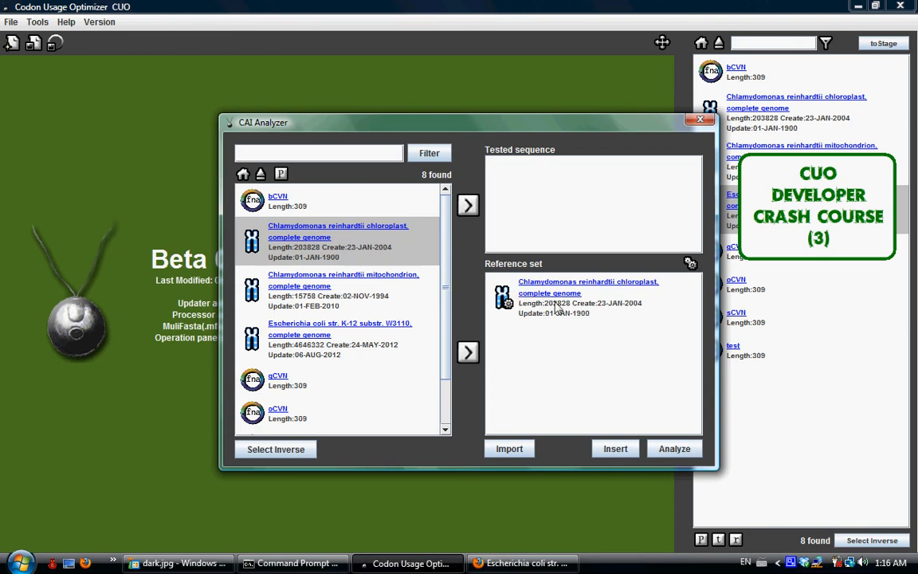
click(556, 313)
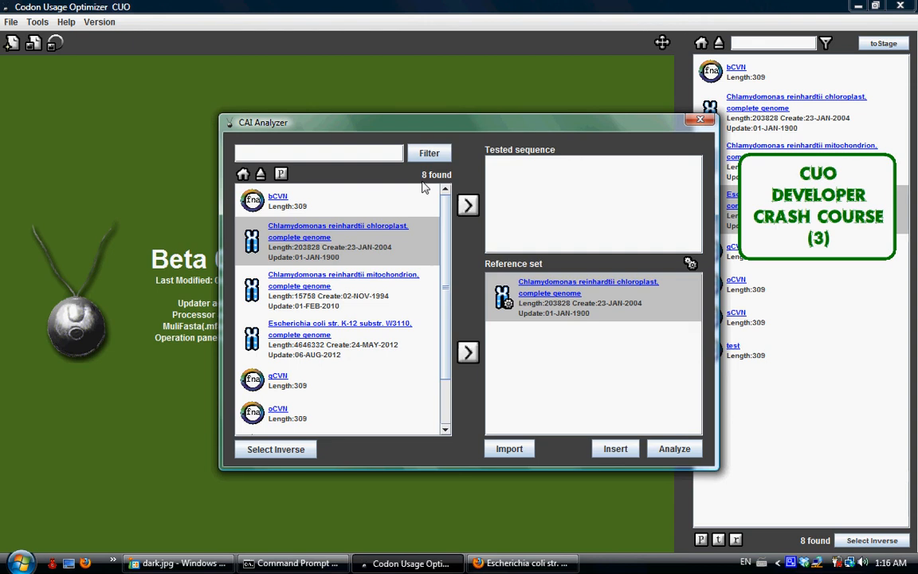
Add the bCVN sequence from the Library as the tested sequence.
click(370, 197)
click(468, 205)
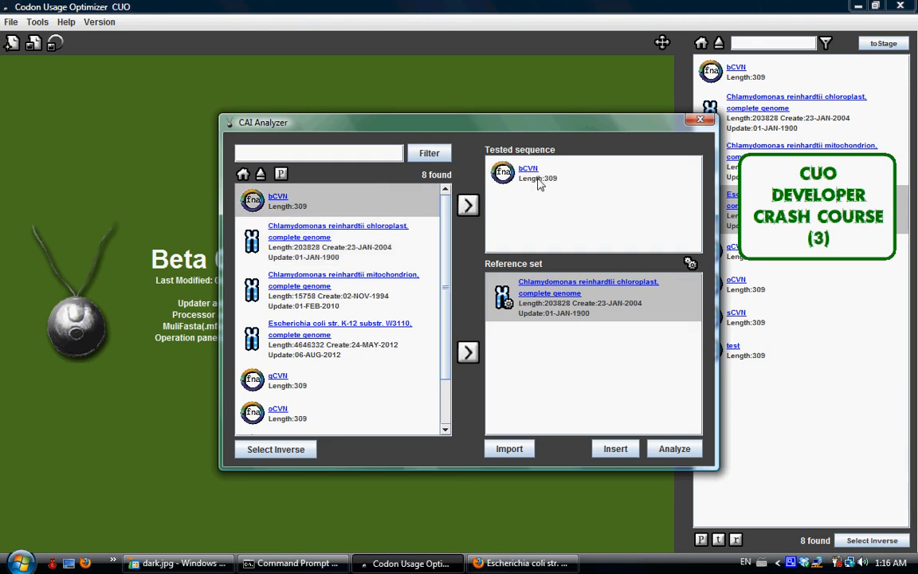
click(549, 188)
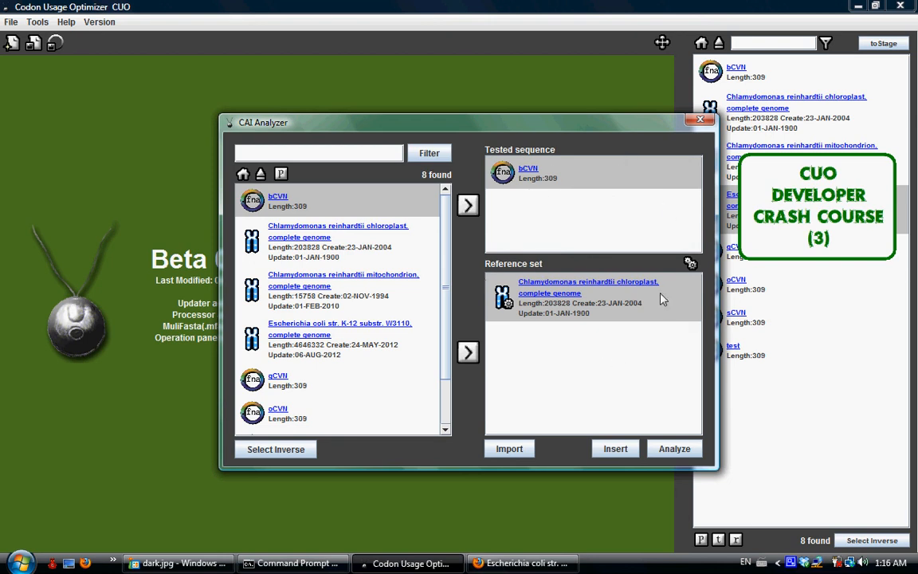
Remove bCVN from the tested sequence list and the chloroplast genome from the reference set.
double_click(575, 185)
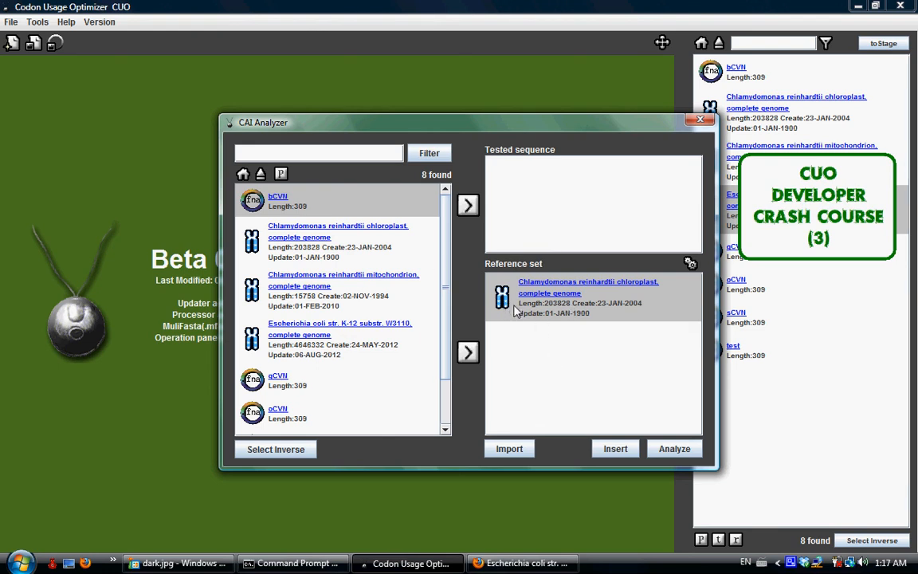
key(Delete)
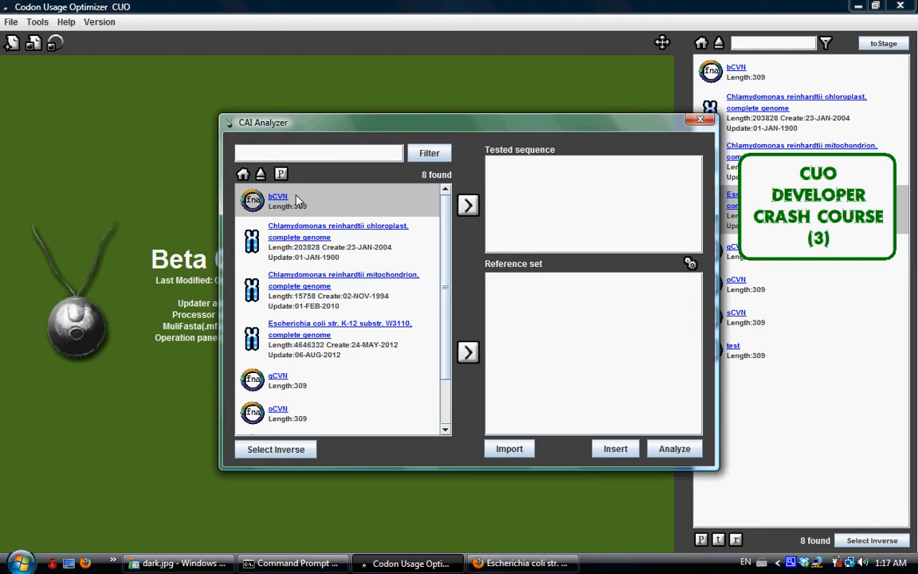
Open the Chlamydomonas reinhardtii chloroplast genome, select all its protein genes and add them to the reference set.
click(329, 379)
double_click(271, 239)
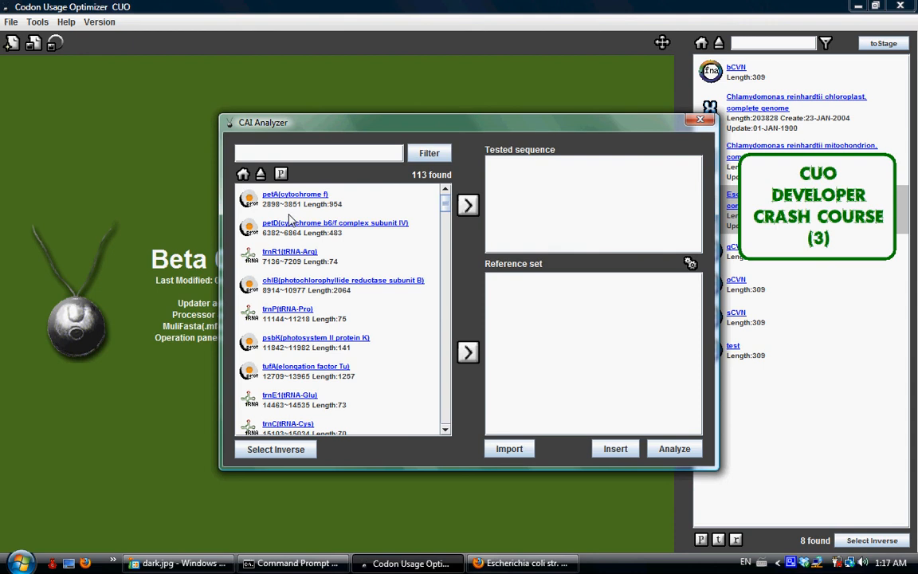
click(280, 173)
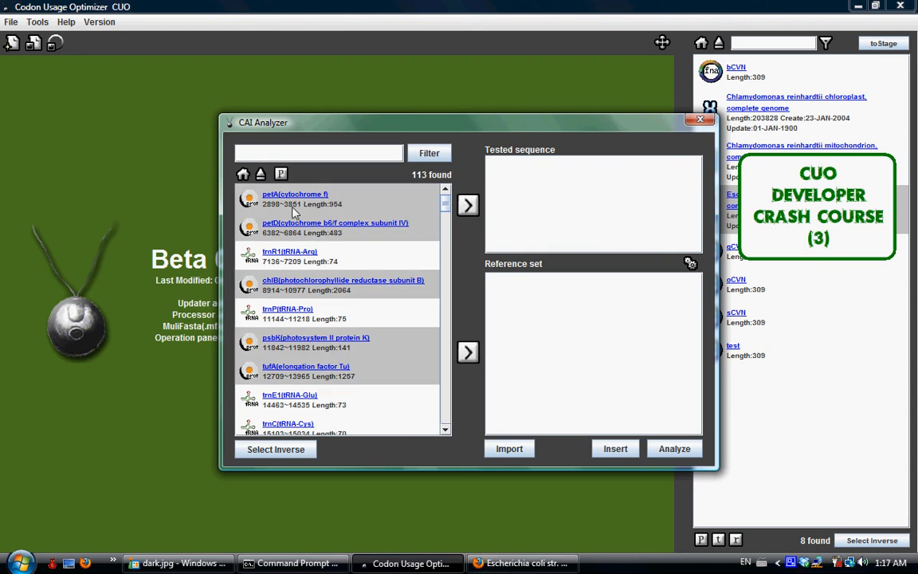
click(468, 353)
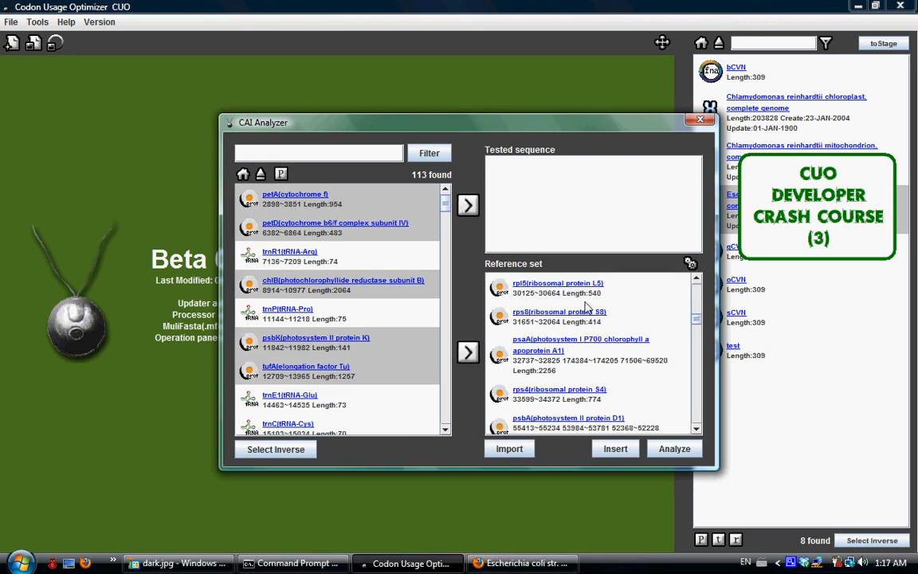
Remove individual genes from the reference set, including petD, psbK, tufA, rpl20, chlL and rps4.
click(530, 310)
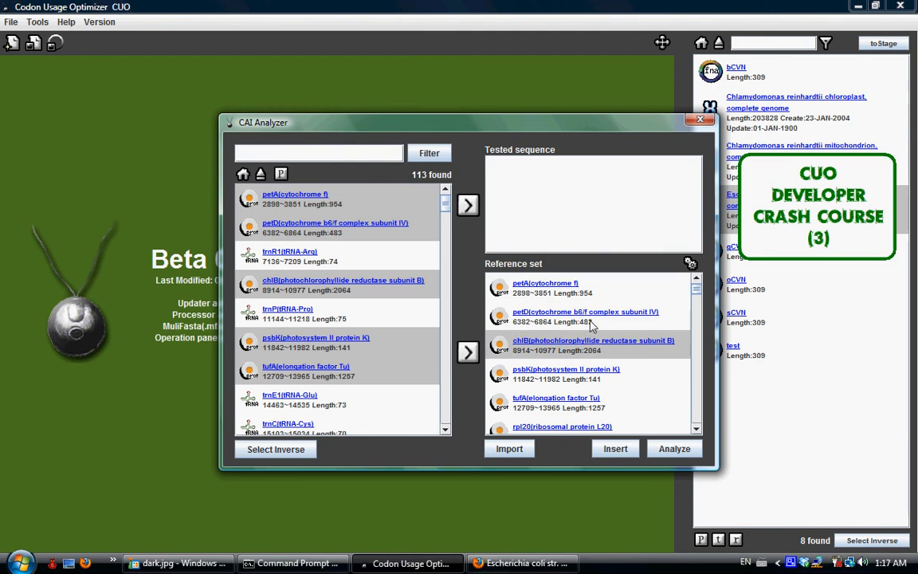
scroll(588, 343, down, 4)
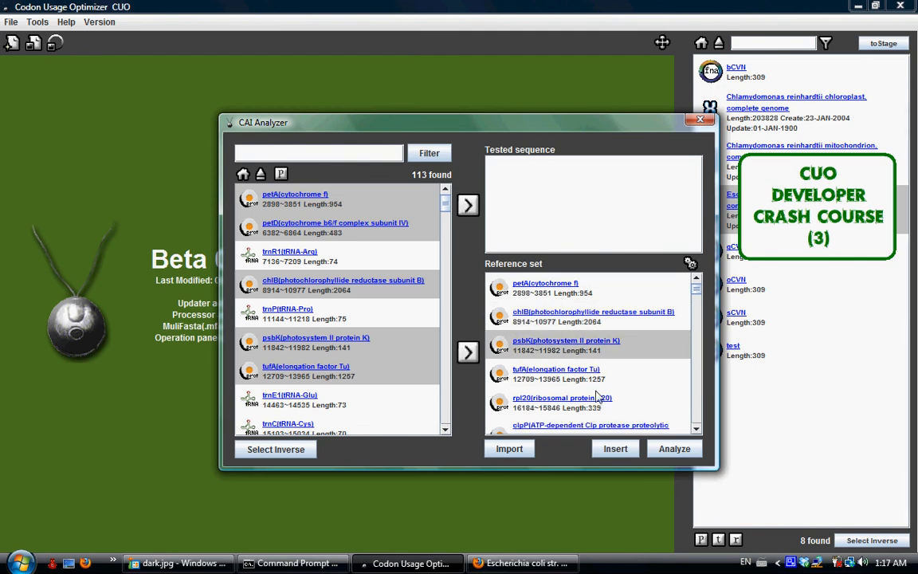
scroll(582, 364, down, 6)
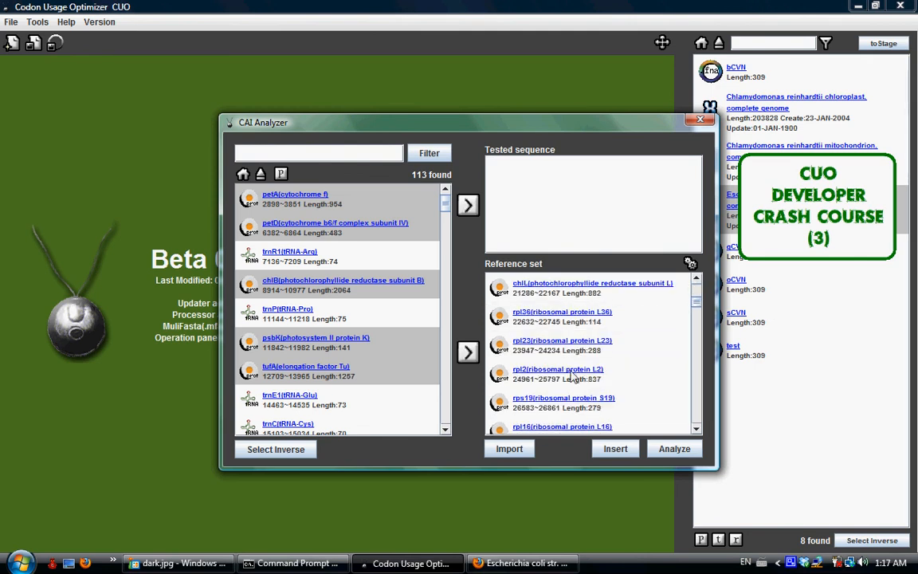
key(Delete)
click(567, 357)
scroll(569, 358, down, 3)
scroll(569, 359, down, 1)
click(568, 356)
key(Delete)
click(568, 356)
key(Delete)
click(563, 367)
click(564, 387)
key(Delete)
scroll(553, 356, down, 3)
click(550, 356)
key(Delete)
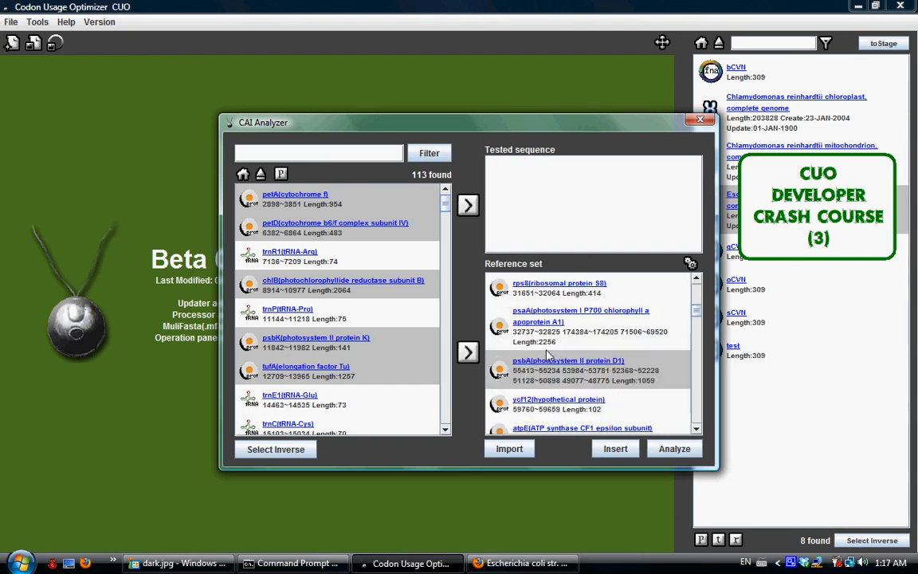
key(Up)
key(Delete)
key(Delete)
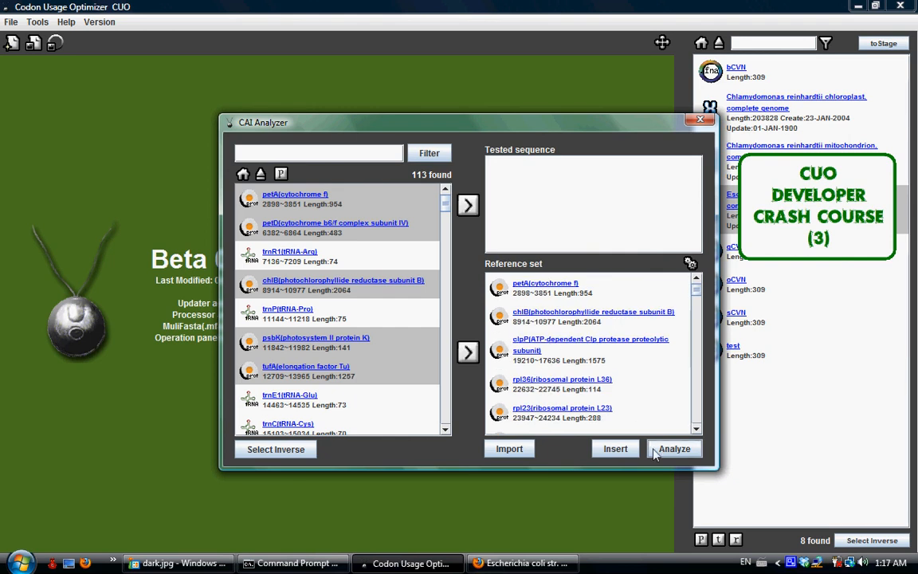
Review the genes left in the reference set and delete all of them at once.
click(536, 287)
click(542, 348)
scroll(556, 361, down, 5)
scroll(556, 360, up, 5)
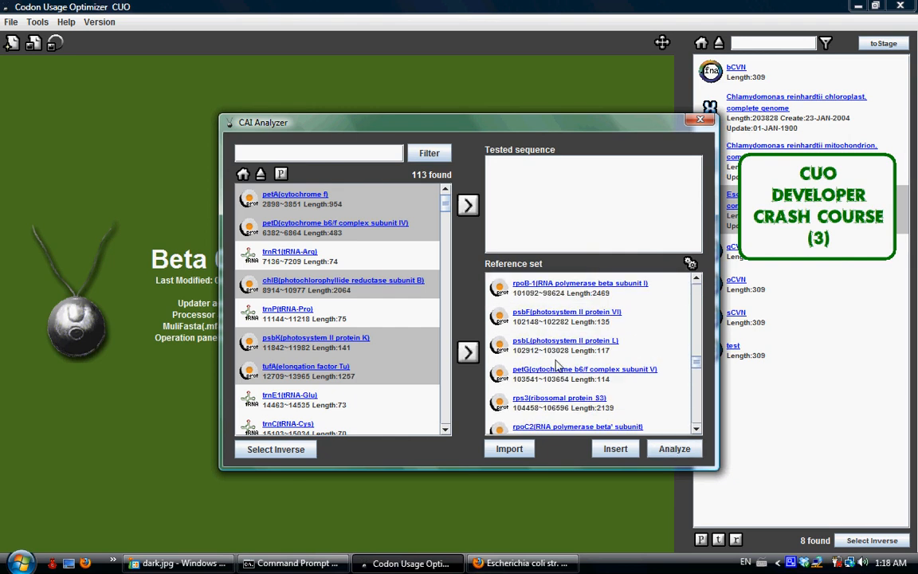
click(555, 310)
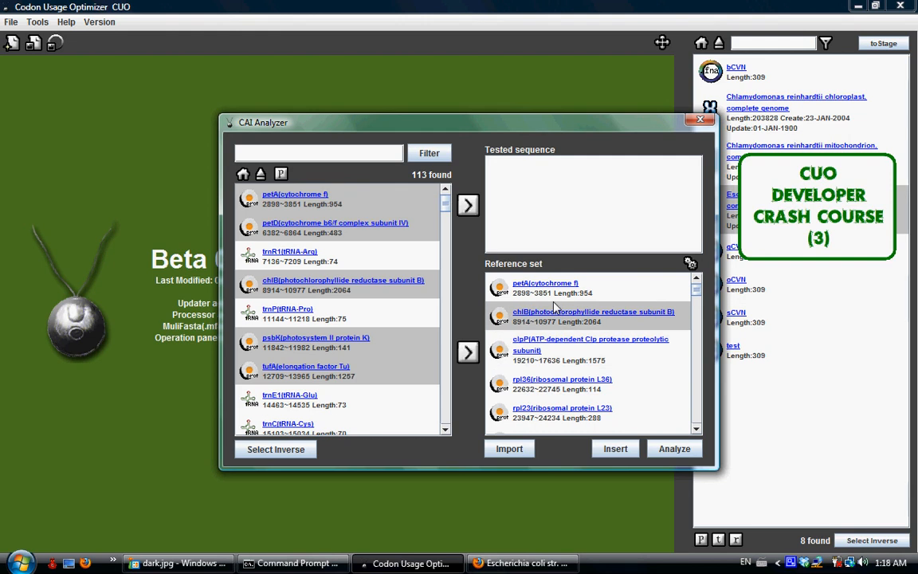
key(ctrl+a)
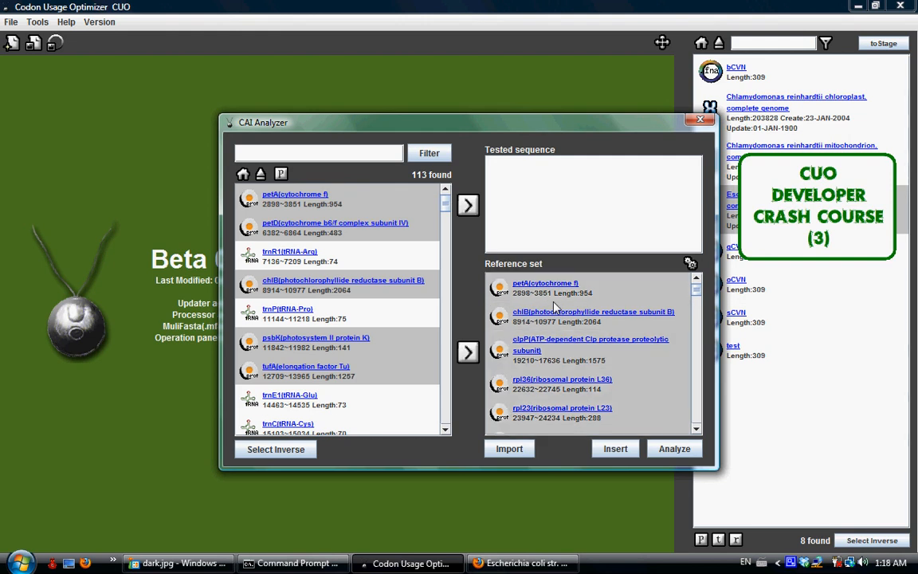
key(Delete)
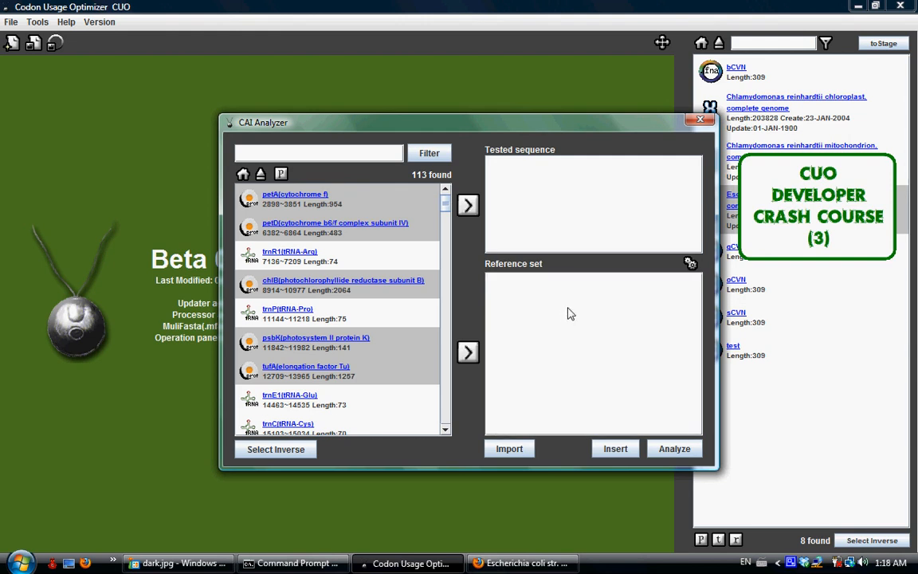
Return to the Library's genome list and add the Chlamydomonas reinhardtii chloroplast complete genome to the reference set.
click(244, 172)
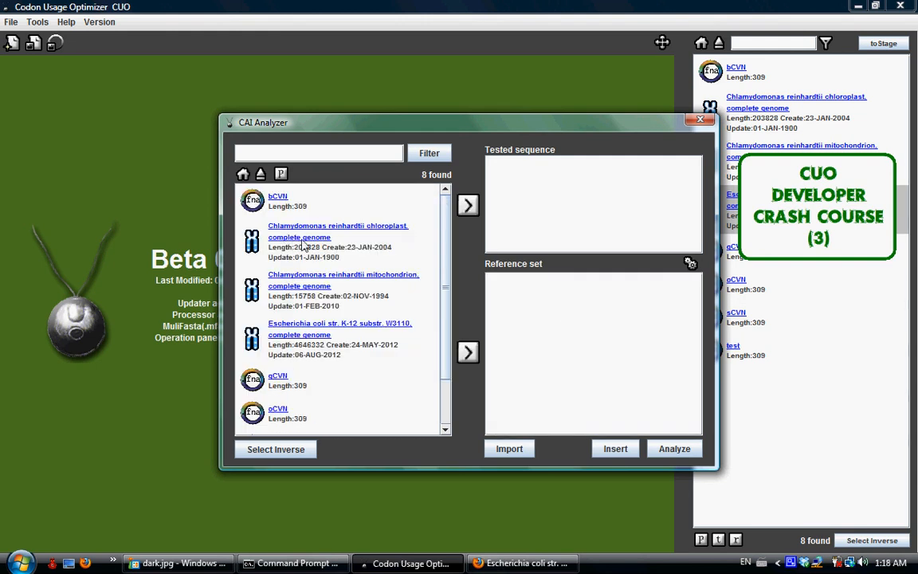
click(306, 242)
click(467, 351)
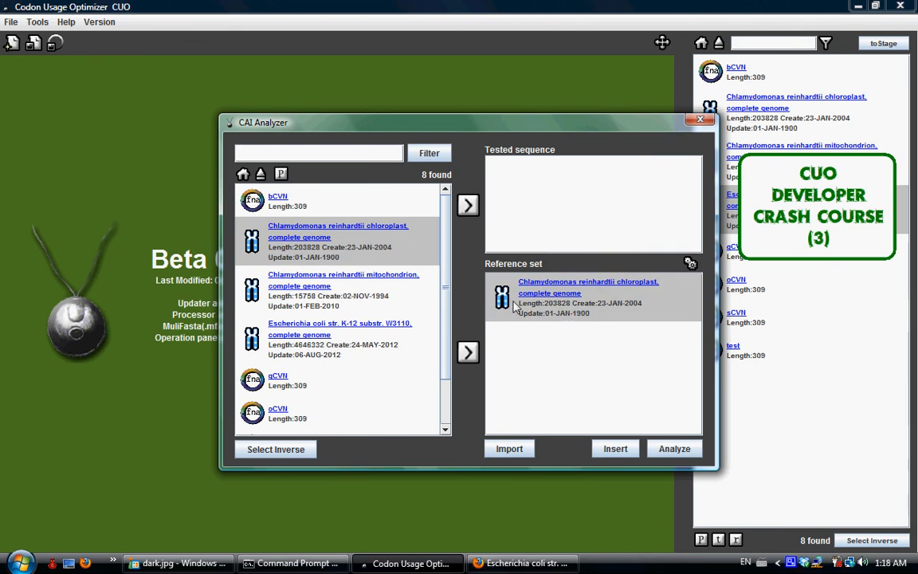
Analyze the reference set and save the result as ccc in the Construction folder.
click(675, 449)
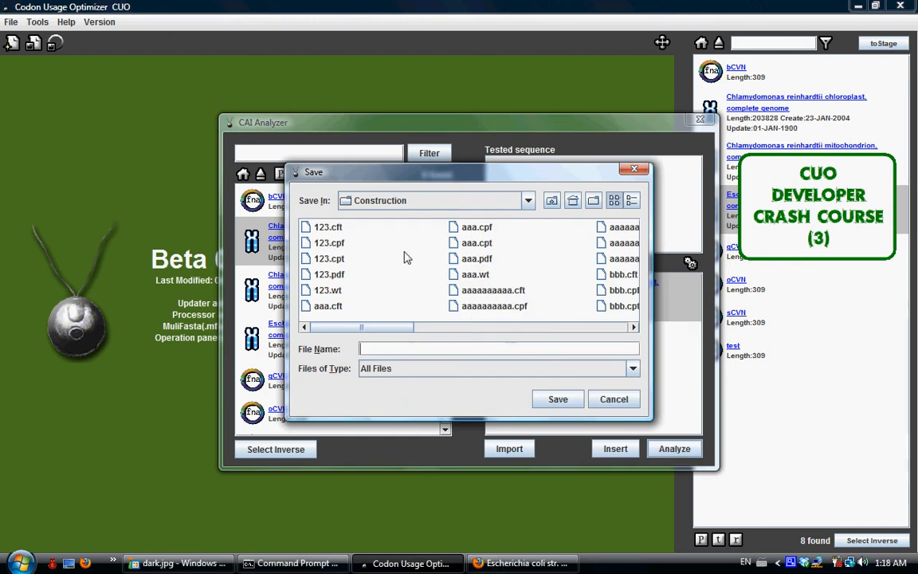
click(408, 349)
text(ccc)
click(557, 399)
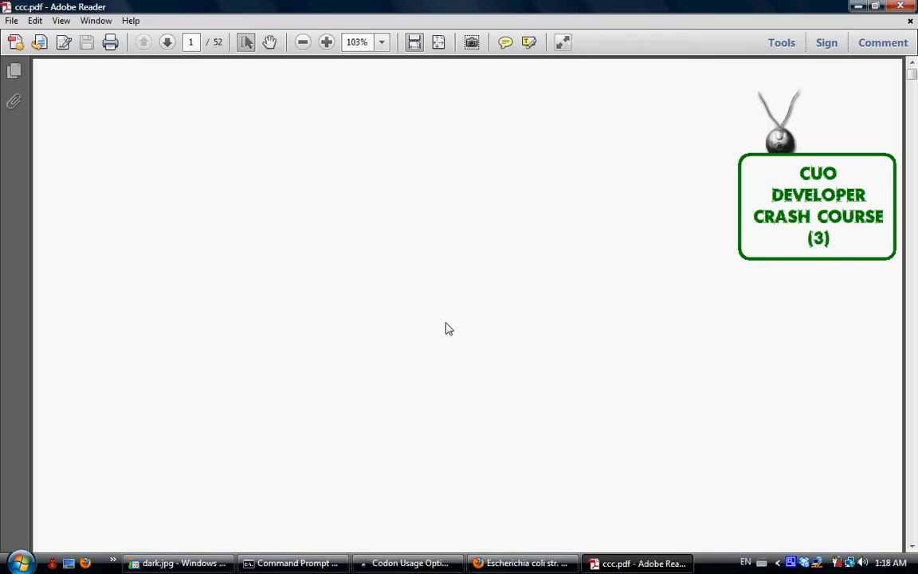
Examine the reference set and codon frequency table in the ccc.pdf report, including the UUA and CUC codon counts.
drag(785, 230, 643, 87)
click(514, 271)
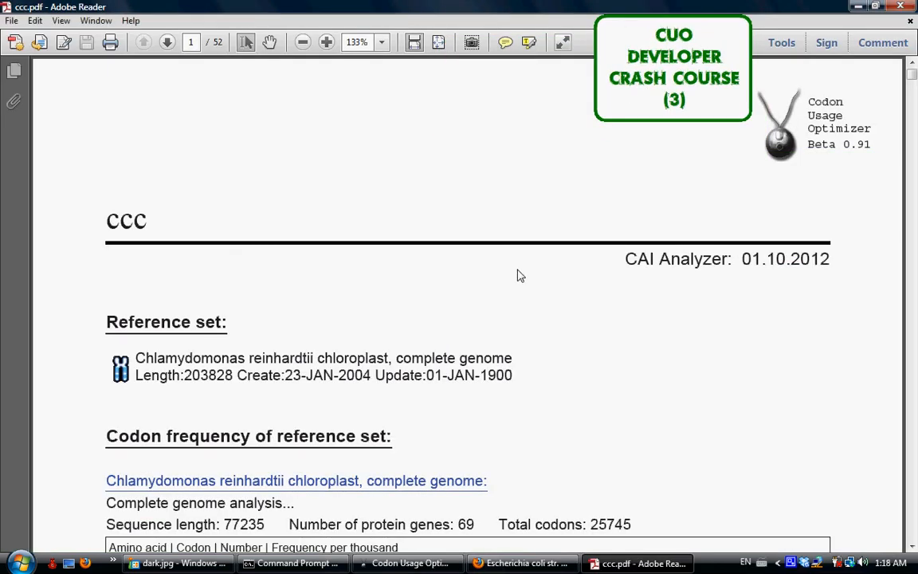
scroll(518, 279, down, 1)
scroll(514, 281, down, 6)
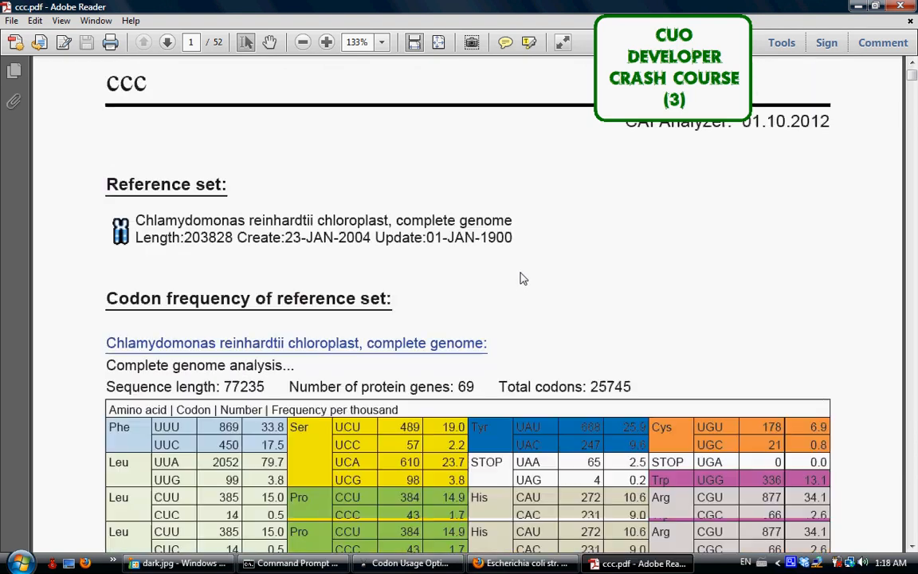
scroll(470, 249, down, 2)
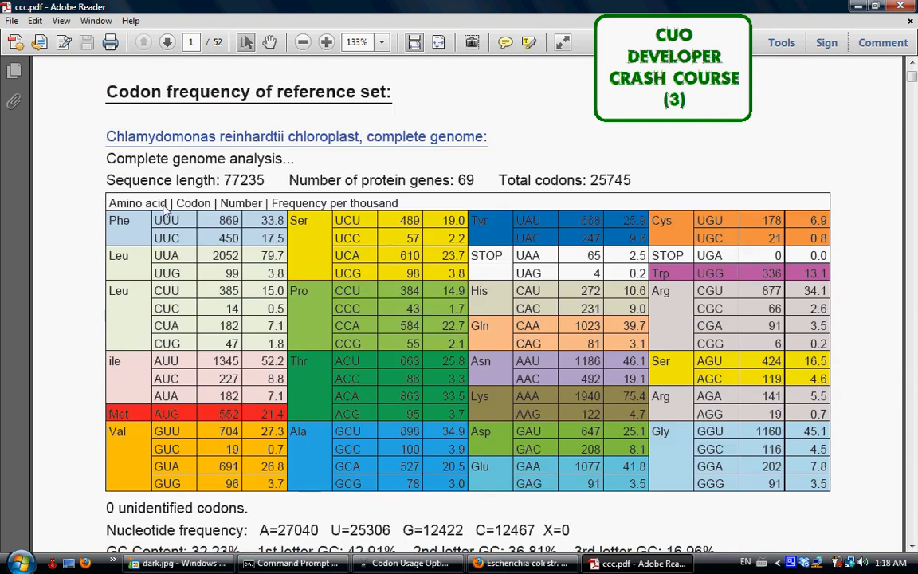
drag(197, 209, 234, 220)
click(232, 227)
click(224, 224)
scroll(134, 236, down, 1)
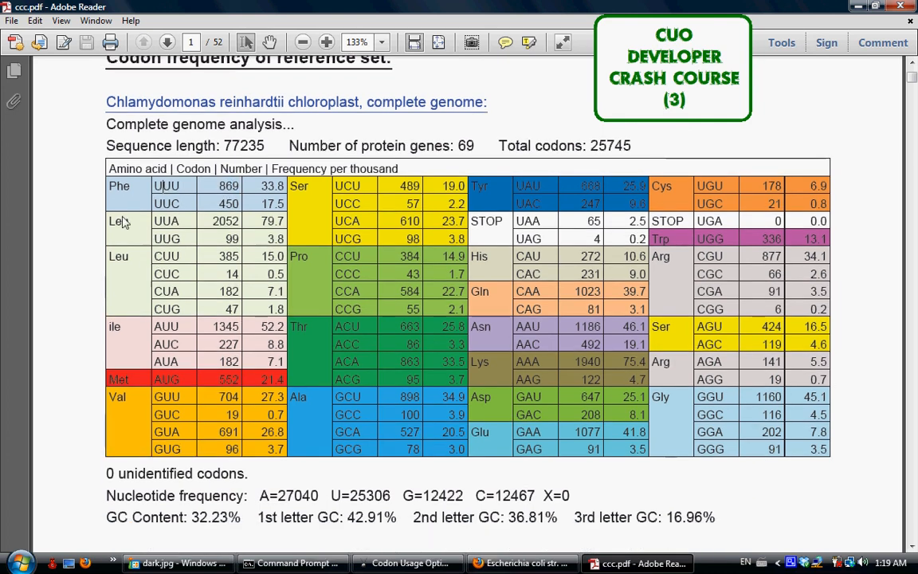
double_click(215, 225)
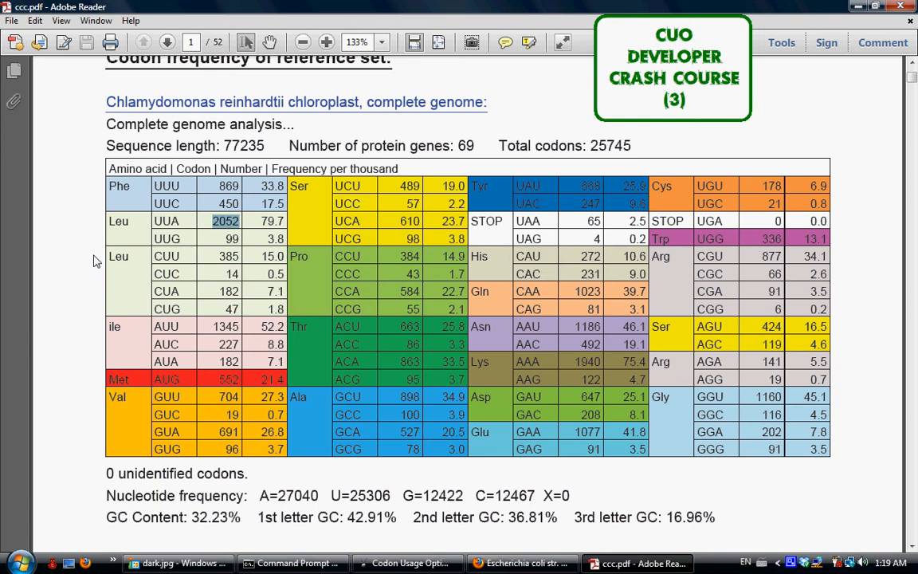
double_click(231, 274)
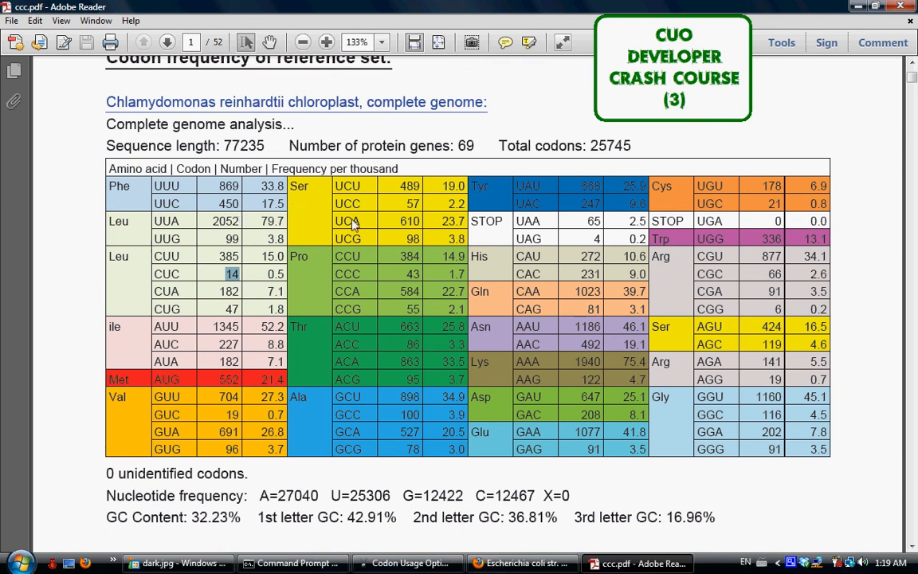
Look through the report's nucleotide frequency and GC content lines and the weight table section.
scroll(294, 190, down, 1)
scroll(294, 191, down, 1)
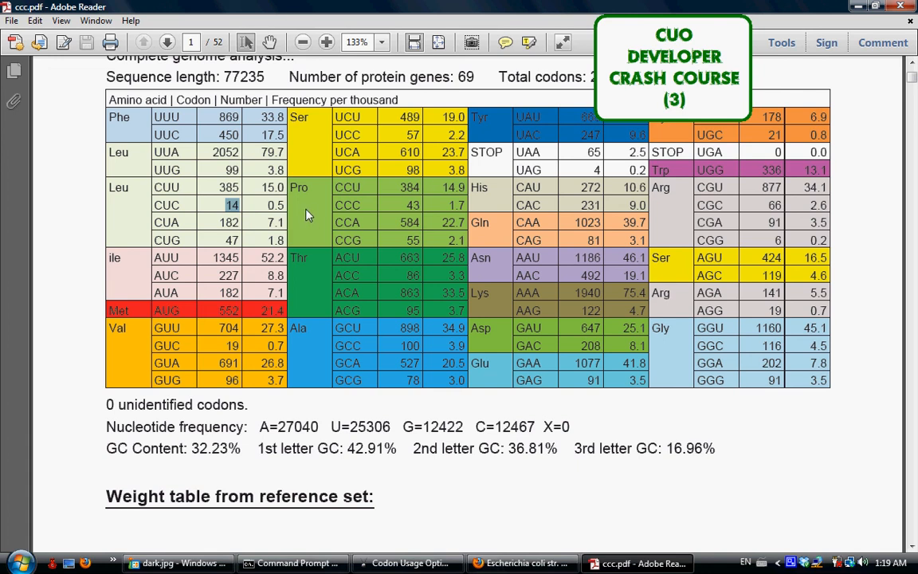
scroll(307, 209, down, 18)
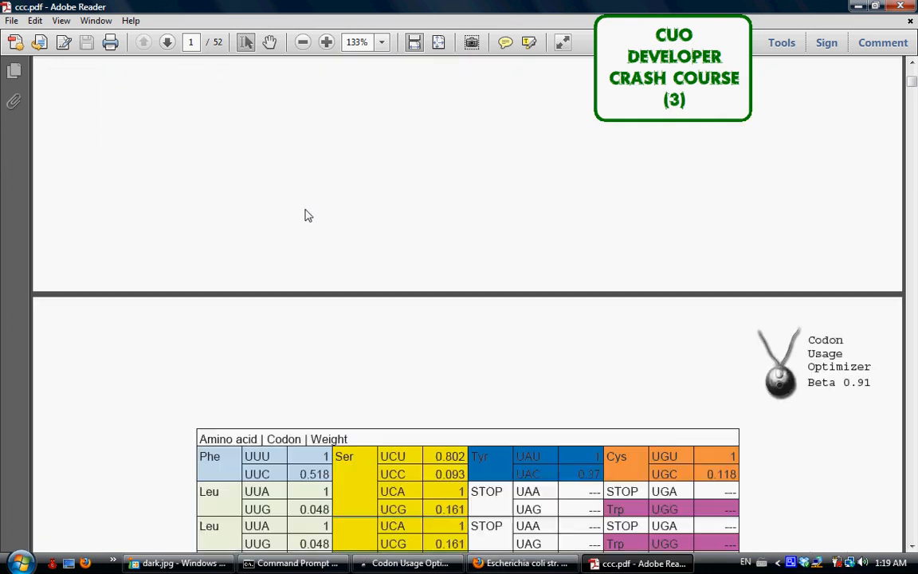
scroll(306, 209, up, 20)
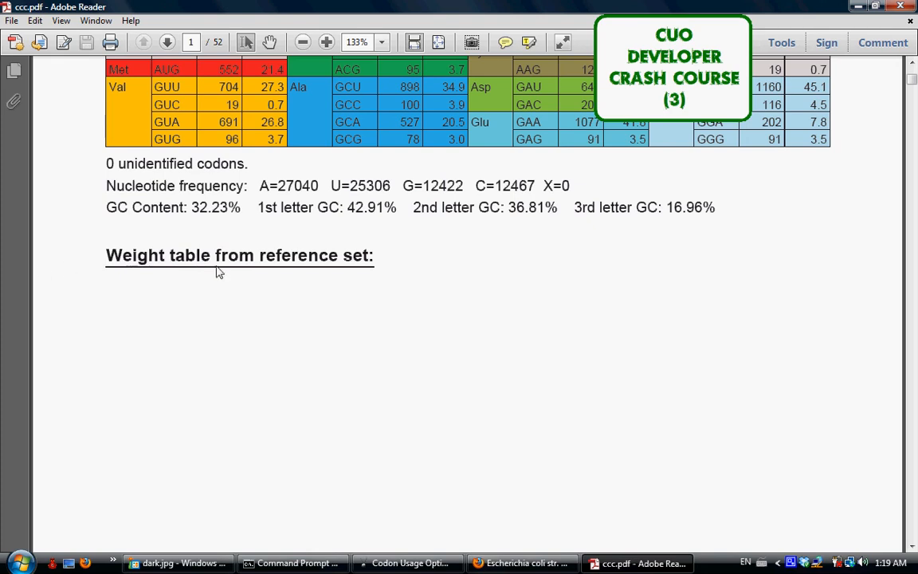
Examine the reference set's weight table in the report, comparing the weights of the leucine codons UUA and CUC.
scroll(231, 275, down, 5)
scroll(244, 277, down, 10)
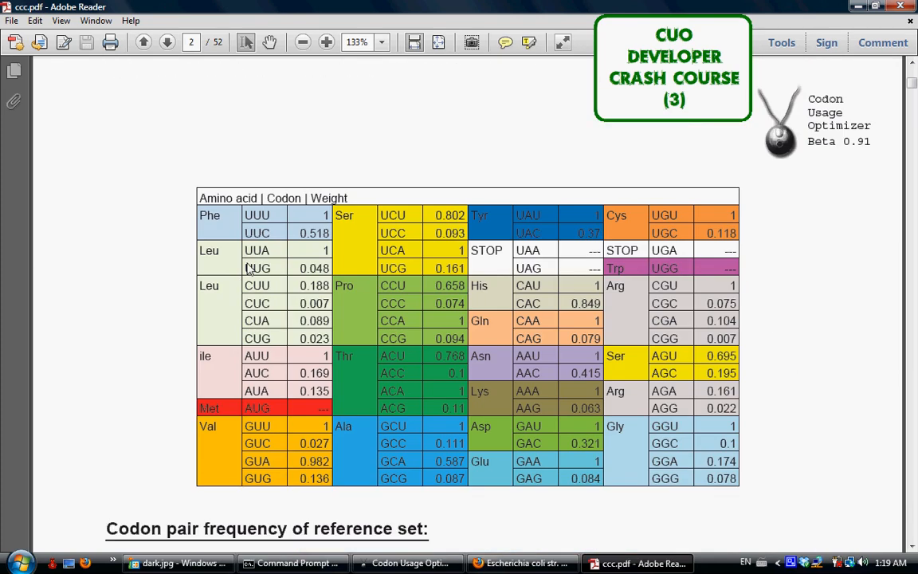
scroll(248, 268, down, 1)
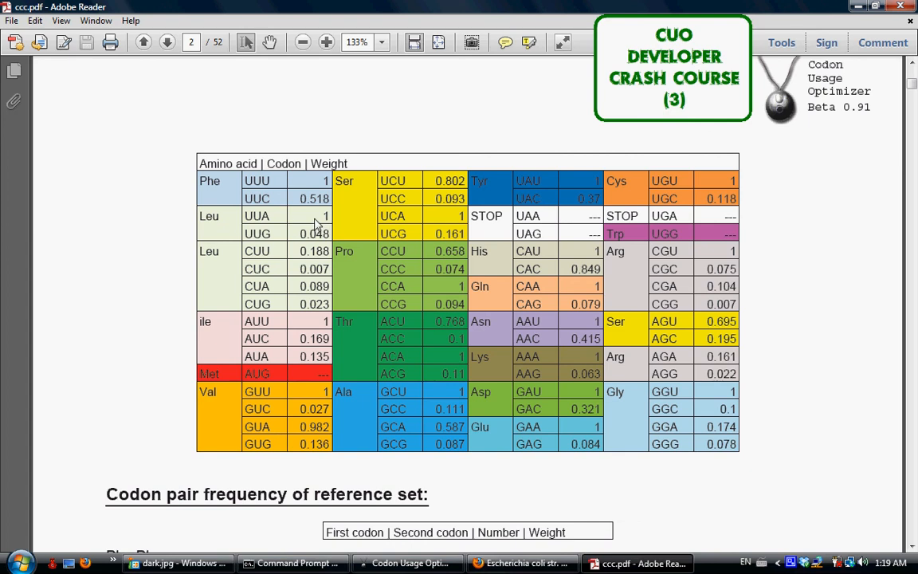
drag(324, 219, 333, 217)
double_click(316, 235)
click(274, 227)
double_click(246, 220)
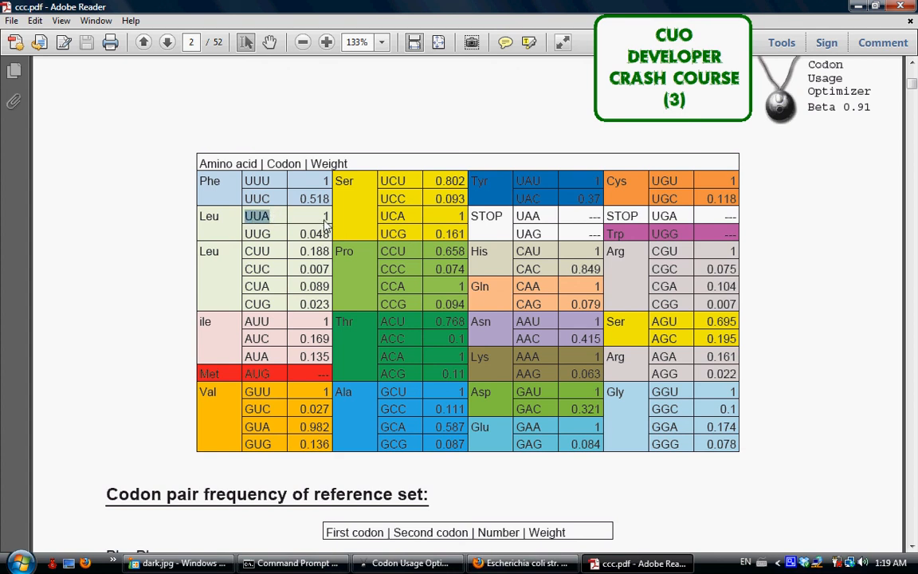
drag(323, 221, 334, 222)
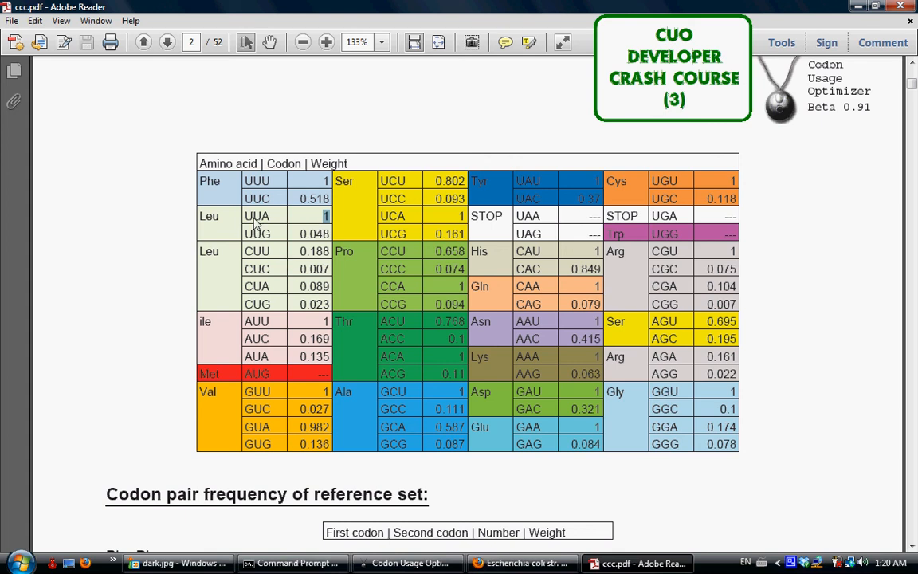
click(307, 226)
drag(301, 269, 328, 270)
drag(271, 268, 328, 270)
click(316, 279)
click(264, 268)
drag(308, 218, 371, 219)
click(279, 218)
click(254, 215)
Look through the codon pair frequency section of the report, from the Phe:Phe pairs to the ile pair tables.
scroll(431, 231, down, 6)
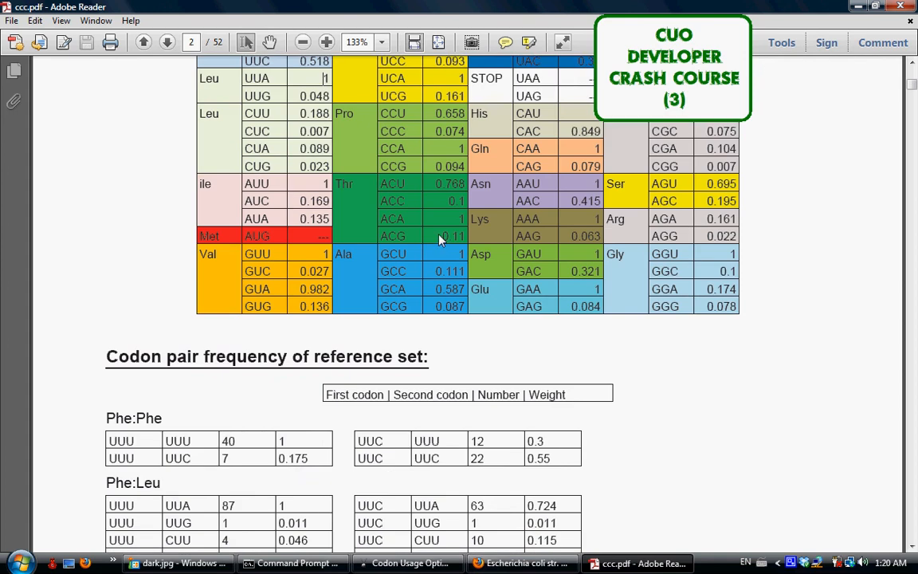
scroll(430, 233, down, 2)
scroll(212, 197, up, 1)
drag(112, 150, 359, 151)
click(231, 199)
drag(105, 150, 255, 147)
click(263, 191)
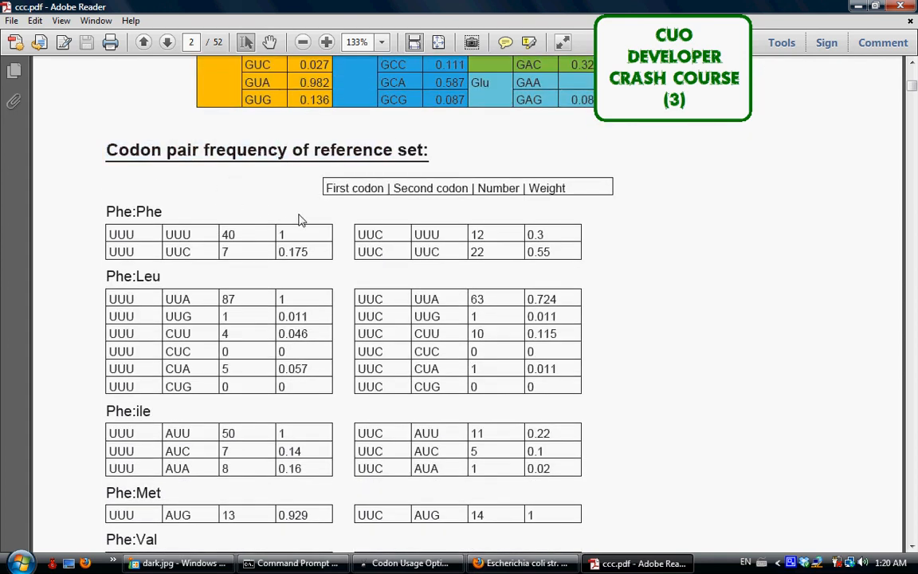
scroll(288, 215, down, 5)
drag(913, 91, 913, 323)
drag(917, 180, 913, 137)
scroll(610, 179, down, 4)
scroll(601, 188, up, 4)
scroll(598, 190, up, 4)
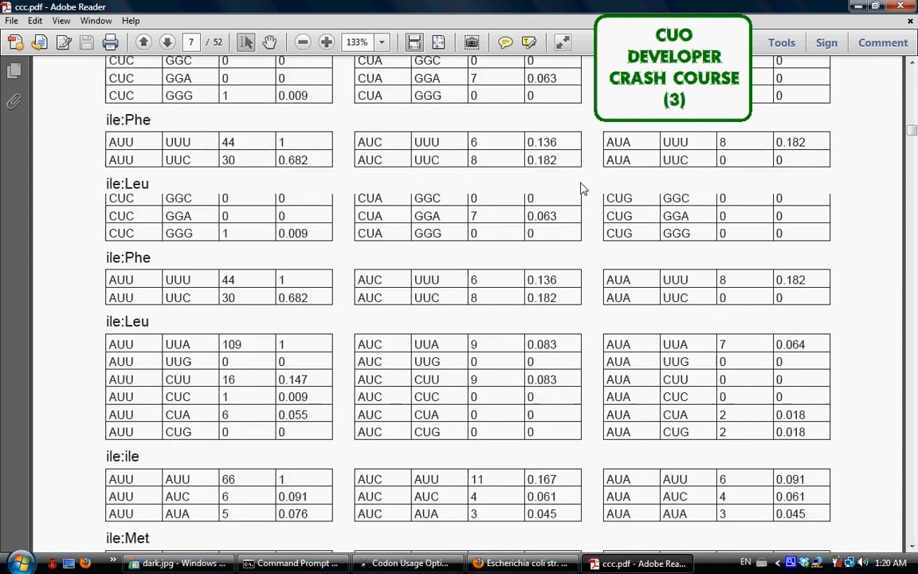
Review the report again from its first page to the weight table, and close ccc.pdf.
drag(916, 129, 917, 67)
scroll(784, 184, down, 5)
scroll(784, 189, down, 10)
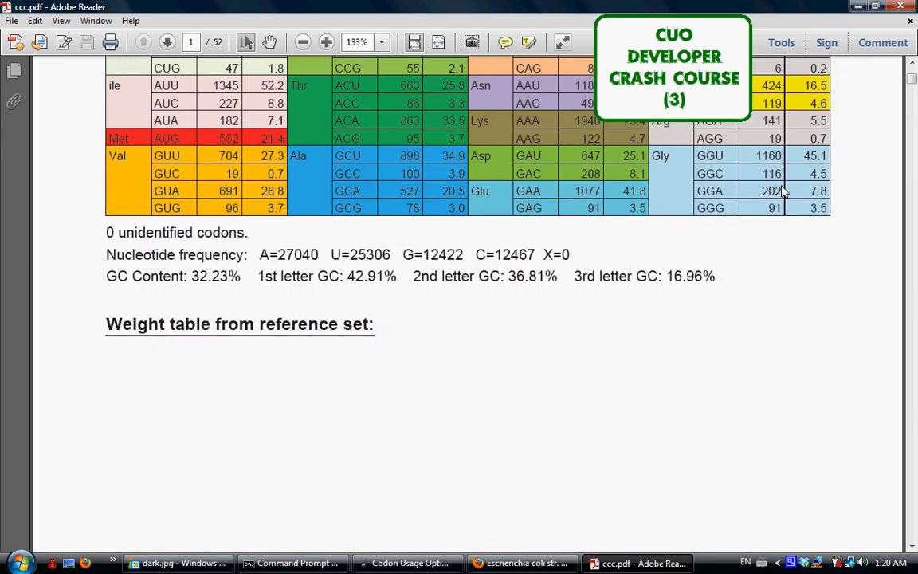
scroll(769, 195, down, 4)
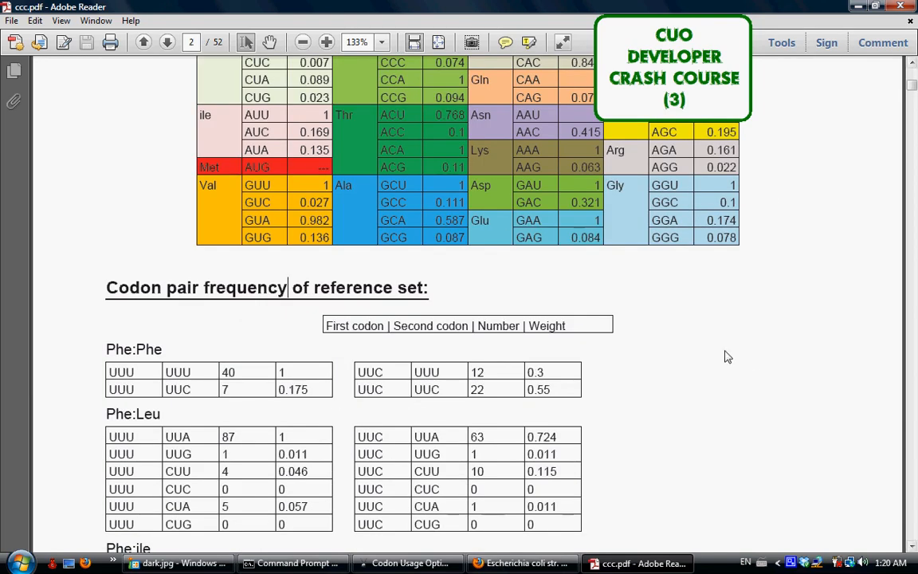
scroll(701, 315, up, 4)
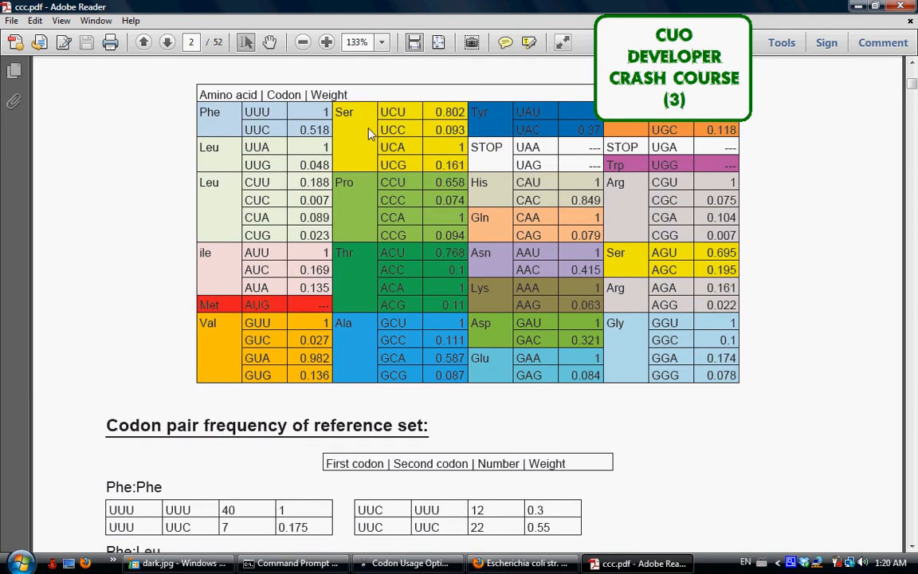
click(899, 6)
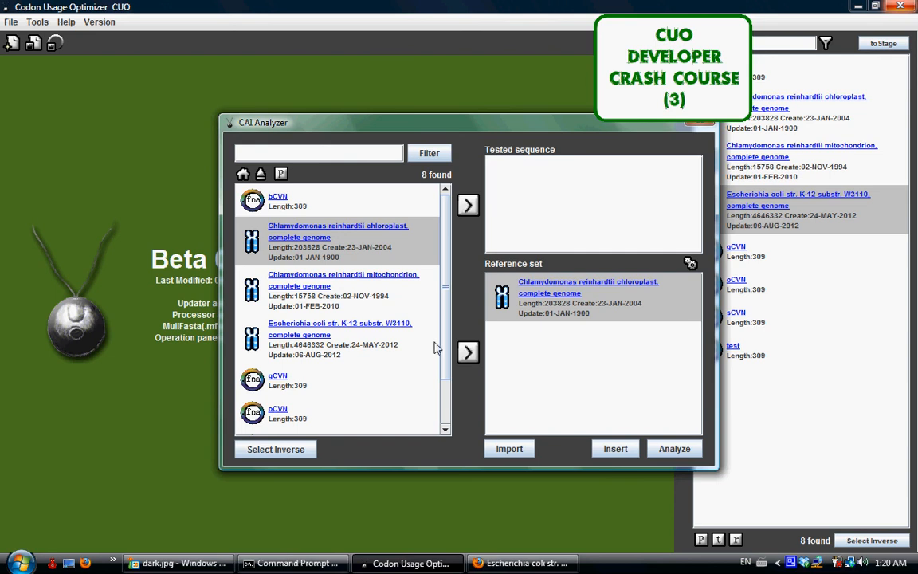
Import the C.reinhardtii Autopick.wt weight table from the Construction folder as the reference and look over its codon weights.
click(510, 449)
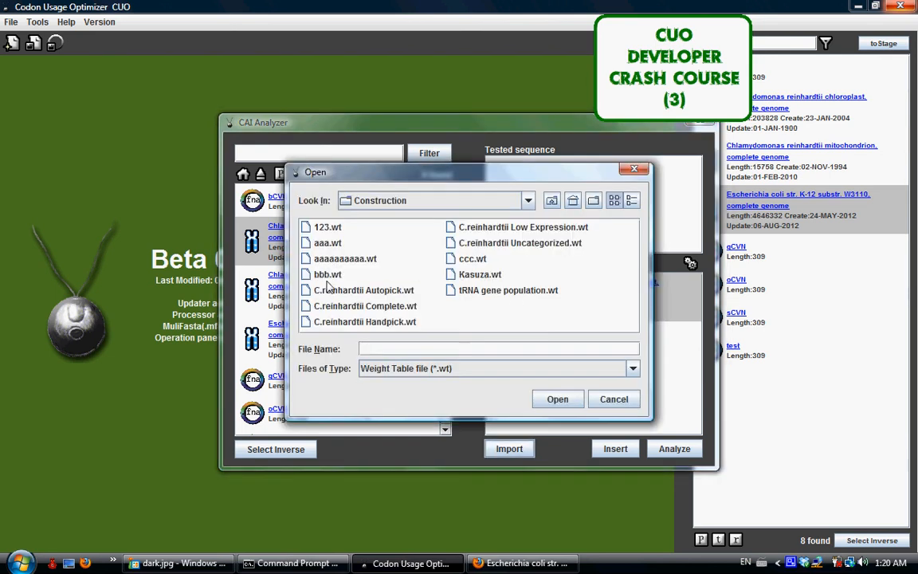
click(338, 258)
click(331, 243)
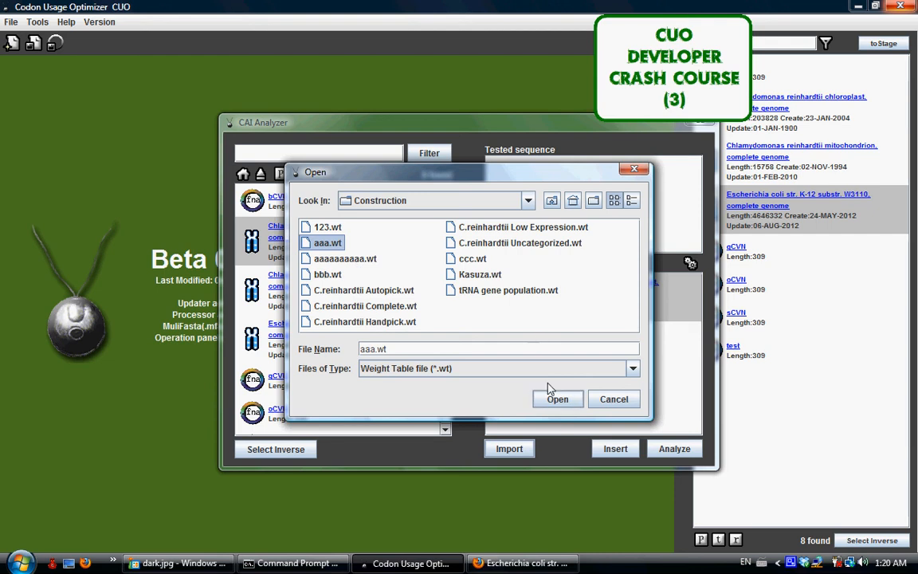
click(364, 290)
click(364, 306)
click(328, 243)
click(330, 275)
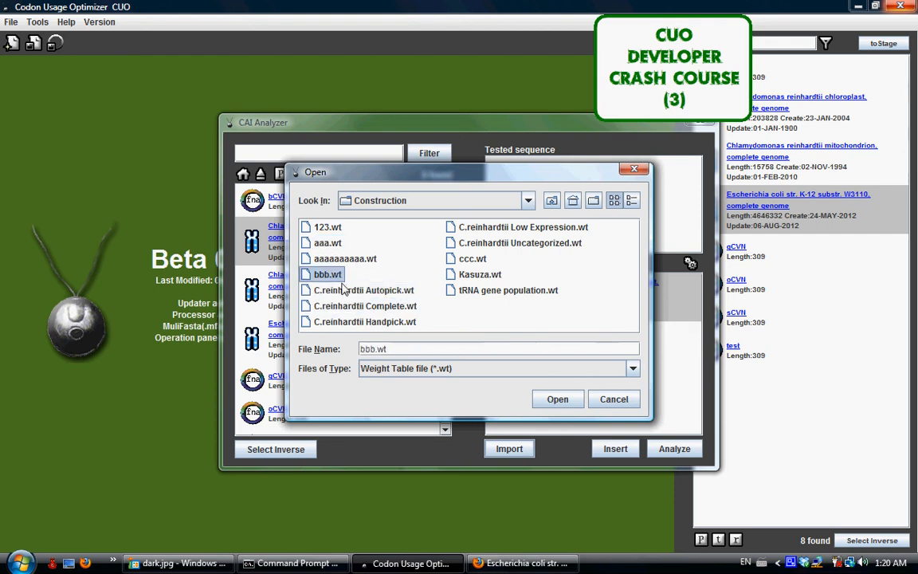
click(351, 306)
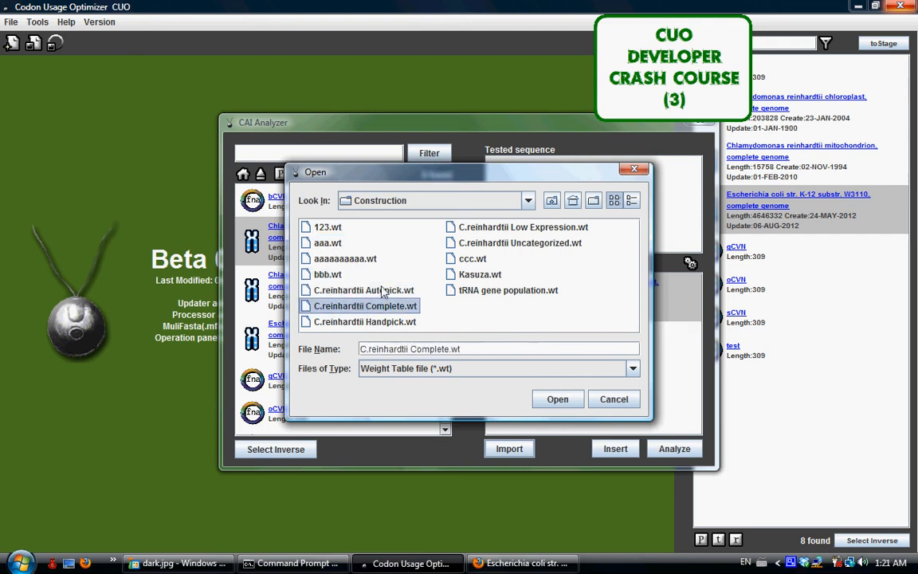
click(478, 274)
click(518, 243)
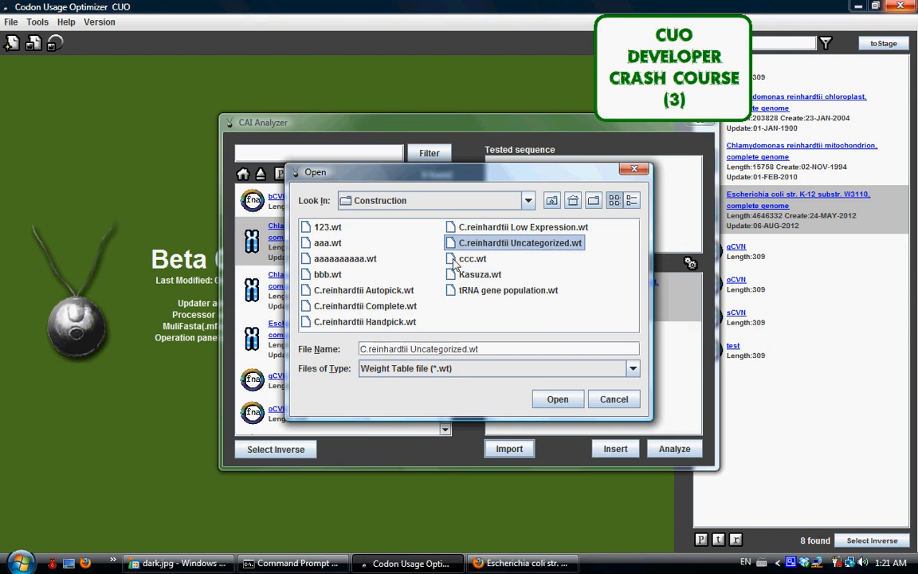
click(408, 292)
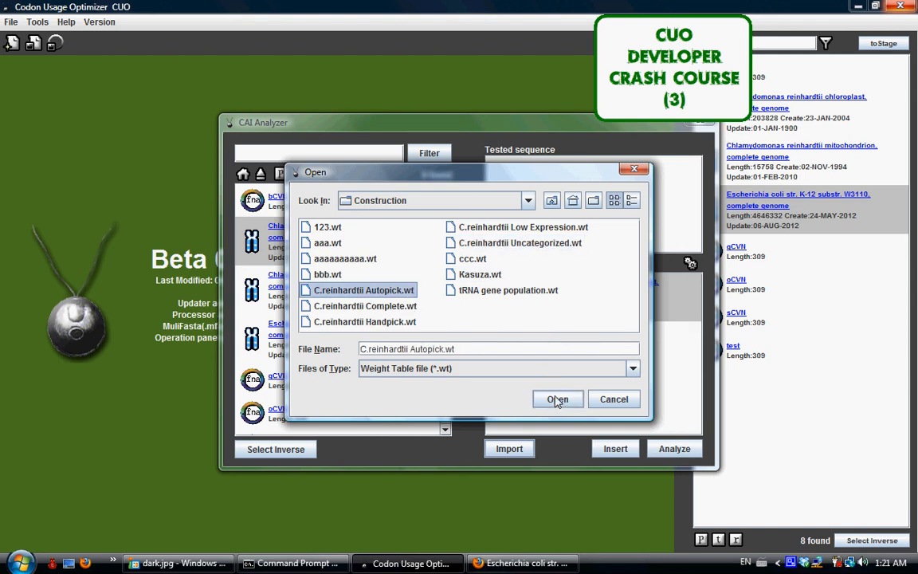
click(557, 401)
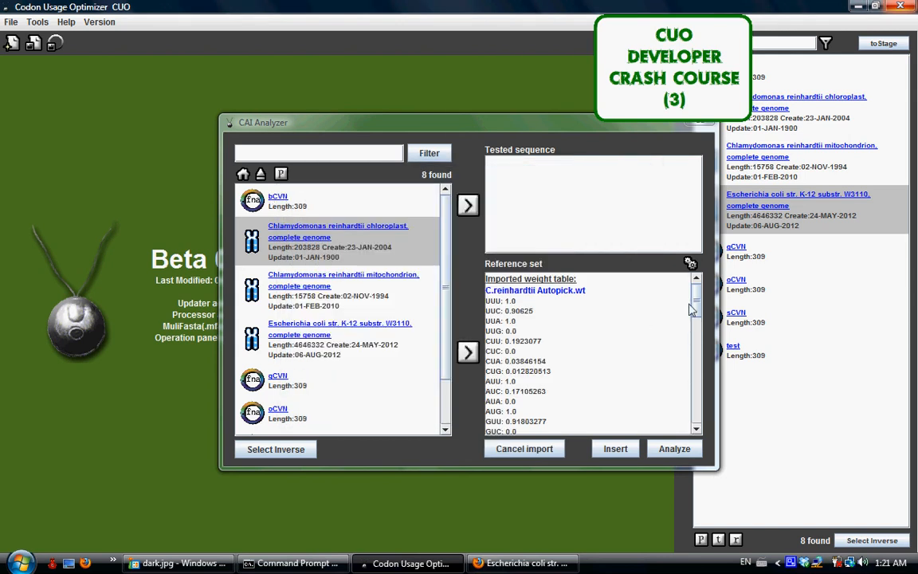
scroll(692, 309, down, 3)
scroll(696, 290, up, 3)
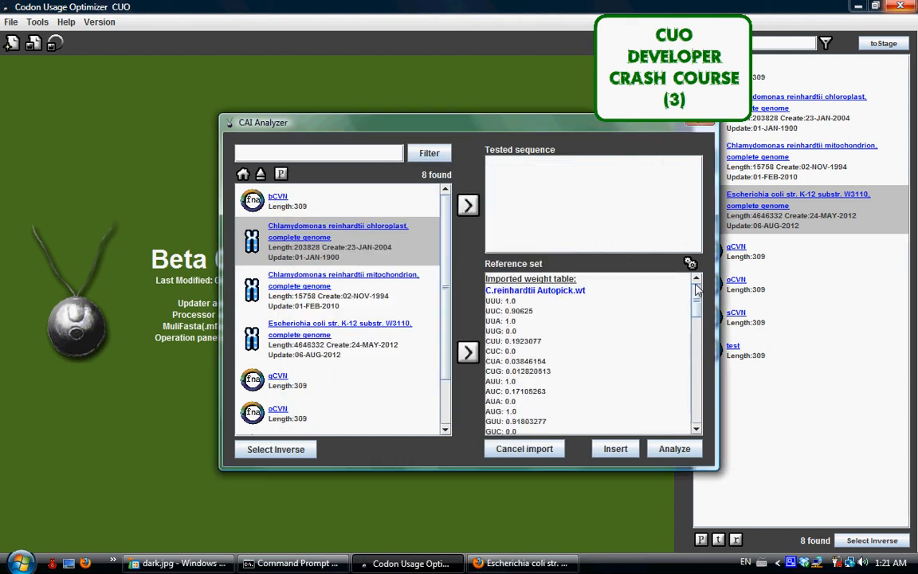
Add the gCVN sequence to the analyzer as the tested sequence.
click(322, 205)
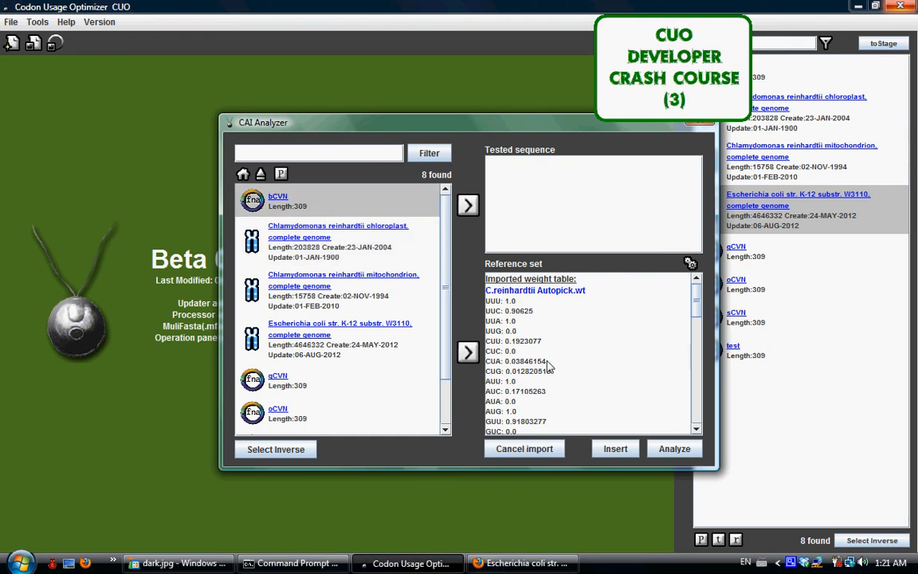
click(343, 360)
click(469, 206)
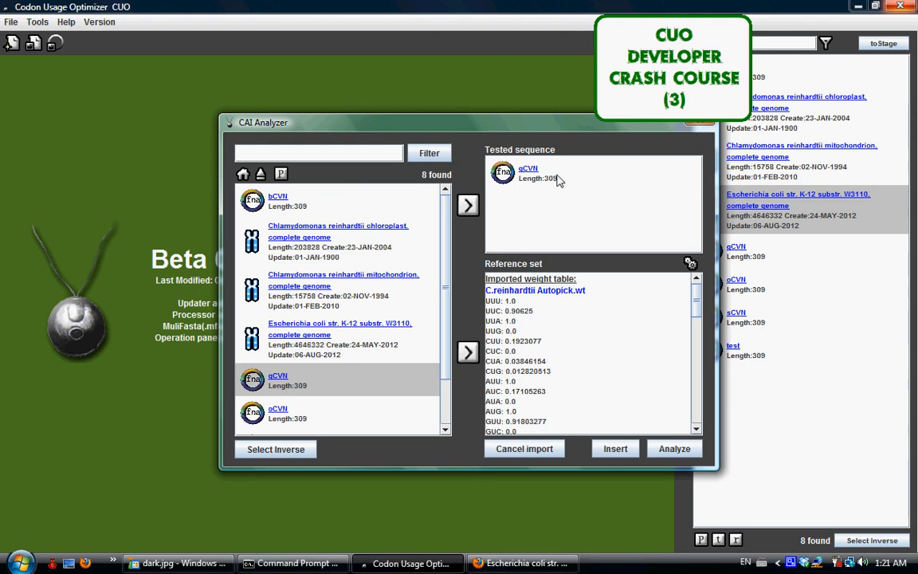
click(523, 186)
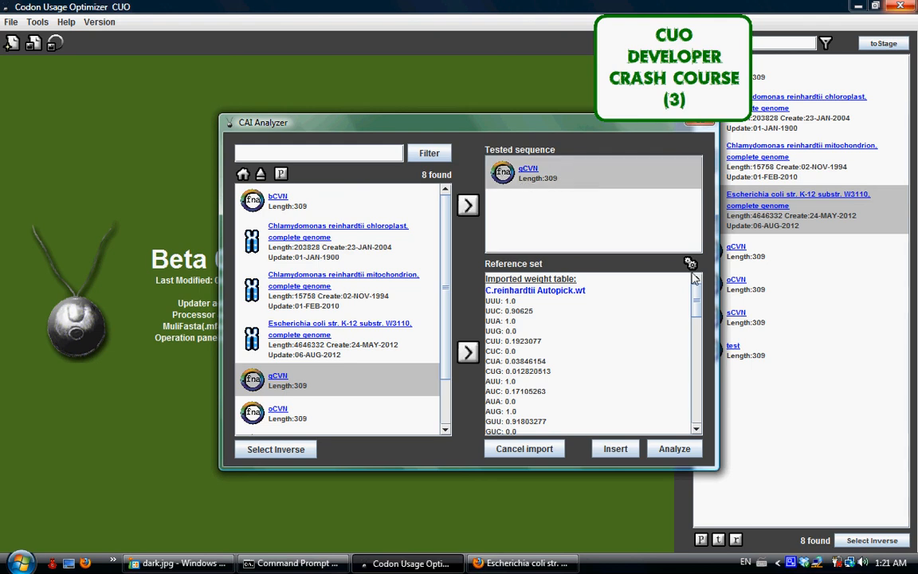
Cancel the weight table import to bring back the genome-based reference set.
mouse_move(695, 301)
mouse_down()
mouse_move(695, 404)
mouse_move(696, 292)
mouse_up()
drag(697, 308, 693, 265)
click(544, 456)
Try to preview an inserted Codon Number reference with the lines 1, 0, 0, 0, 0 and 0.1, and close the CAI Insert window.
click(612, 448)
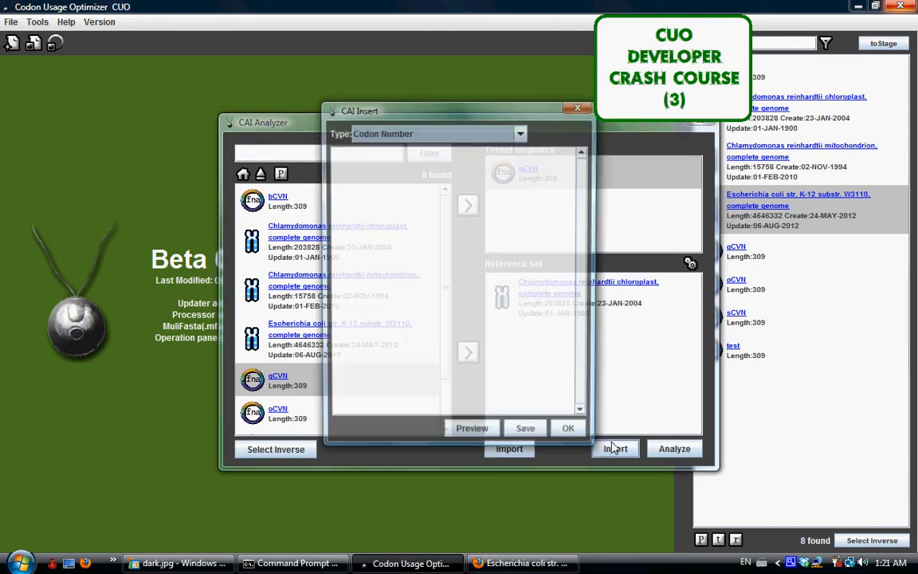
click(477, 136)
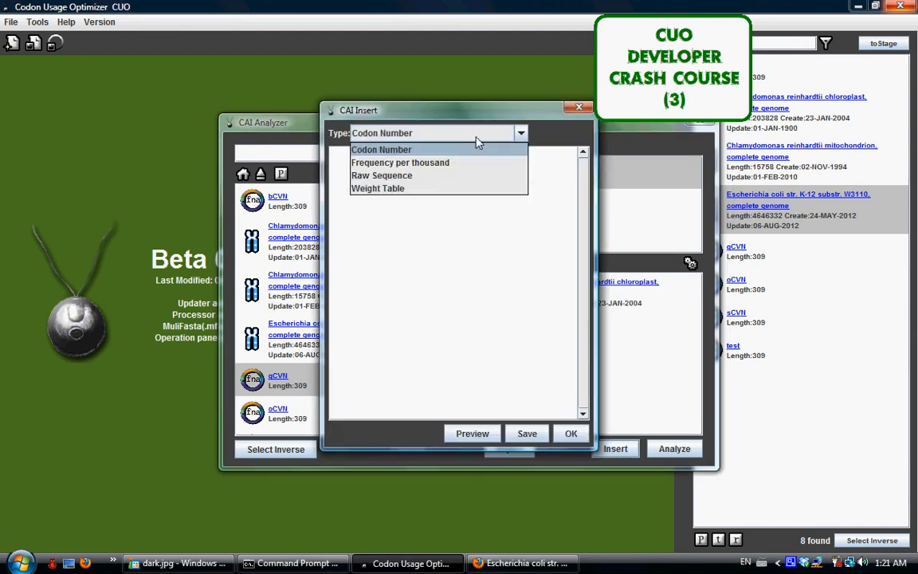
click(477, 255)
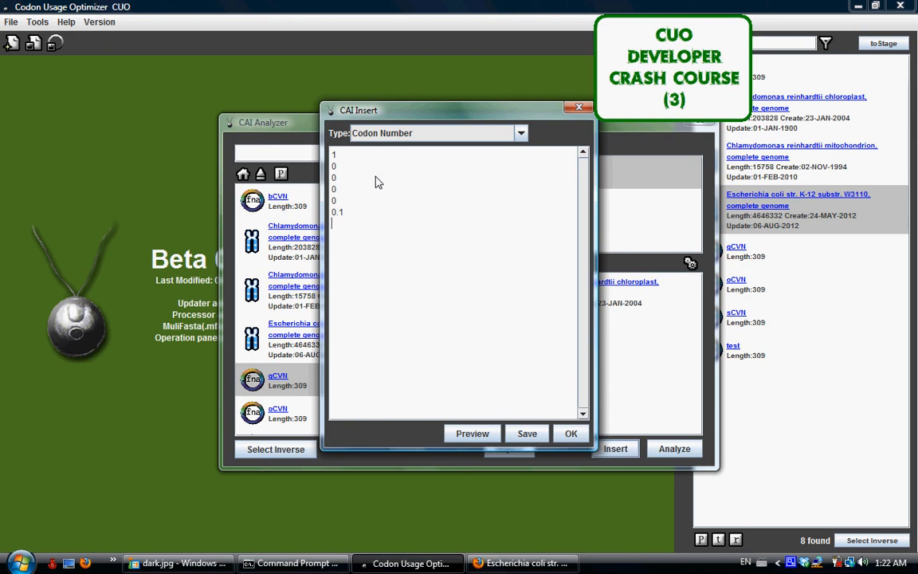
key(Return)
click(472, 433)
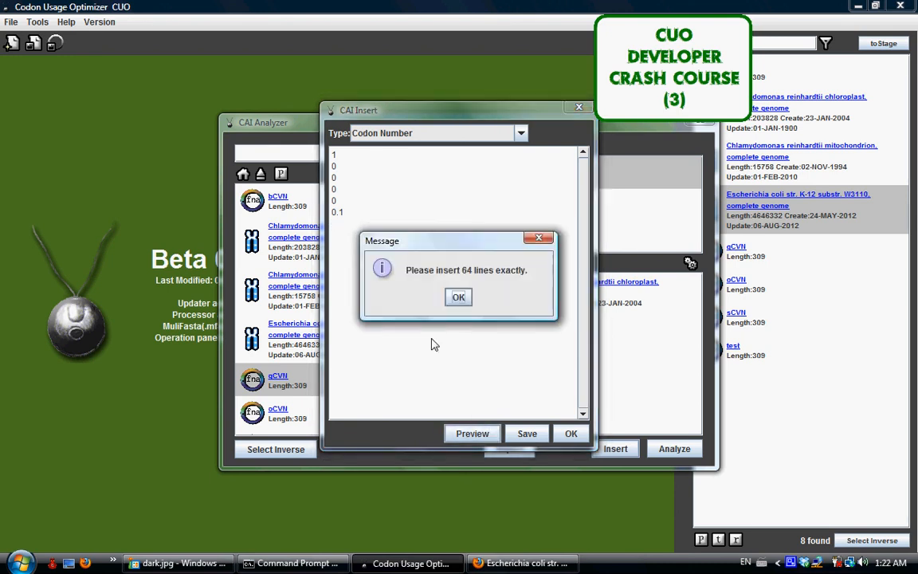
click(459, 298)
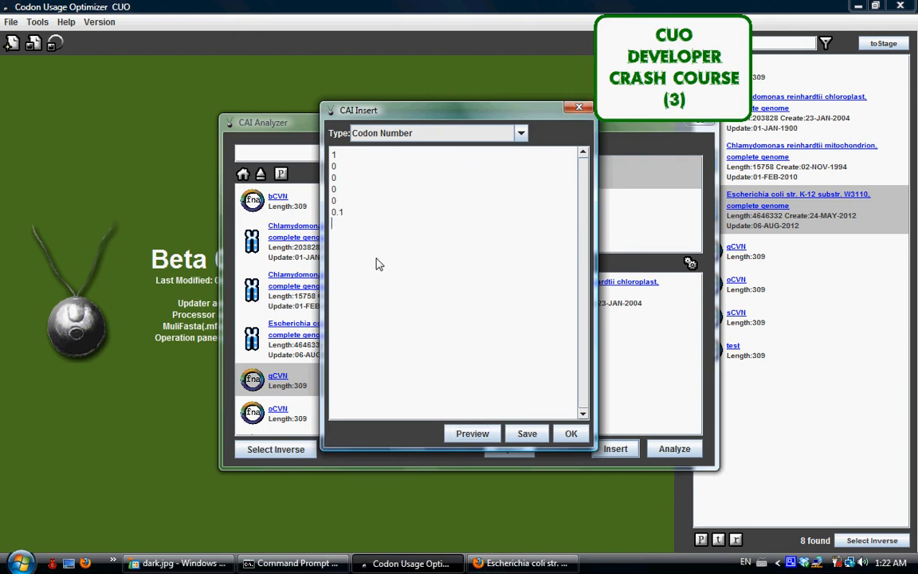
click(579, 108)
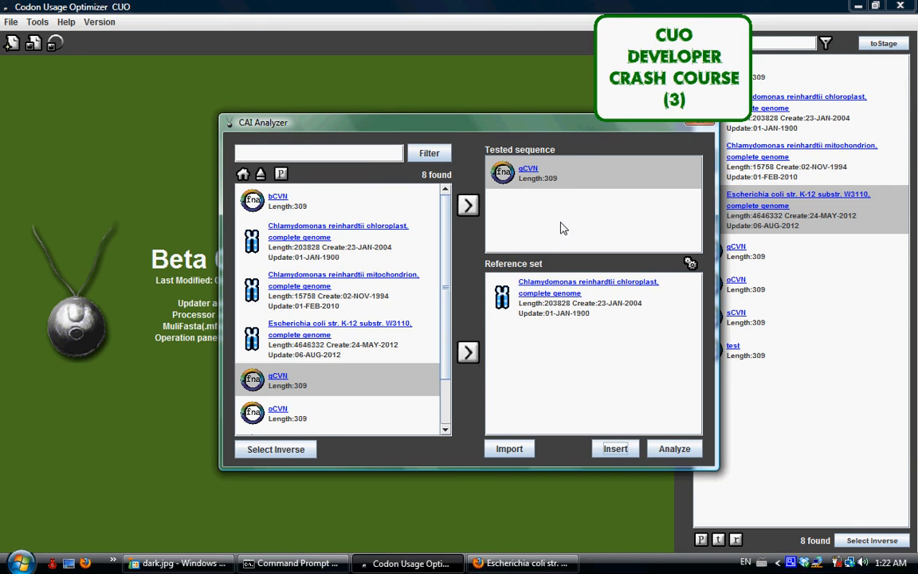
Select the Chlamydomonas reinhardtii chloroplast genome in the reference set and close the CAI Analyzer.
drag(570, 129, 452, 130)
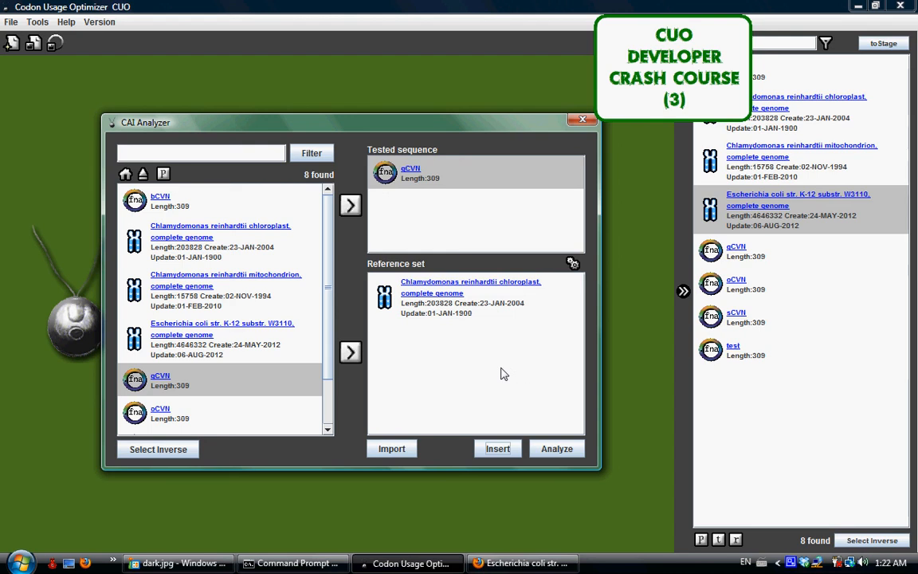
click(505, 448)
click(492, 313)
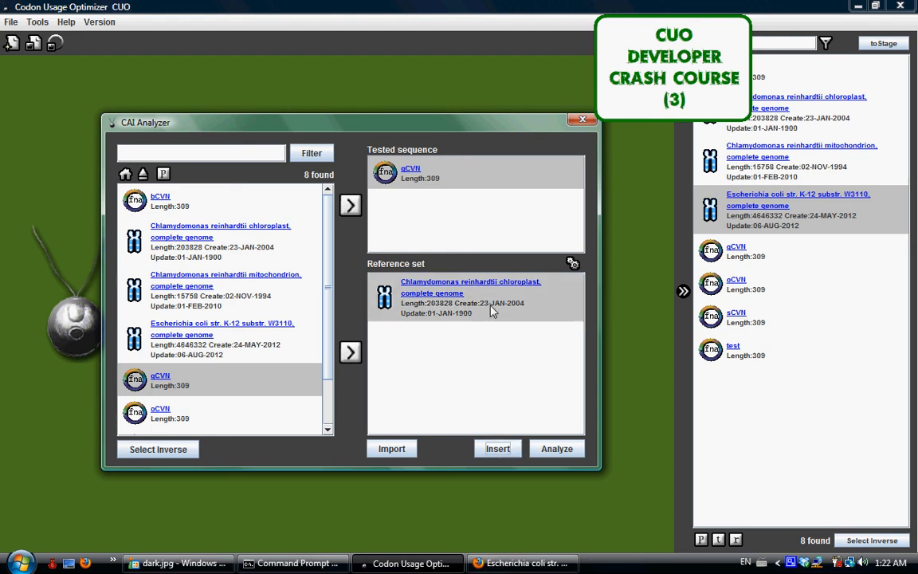
click(581, 120)
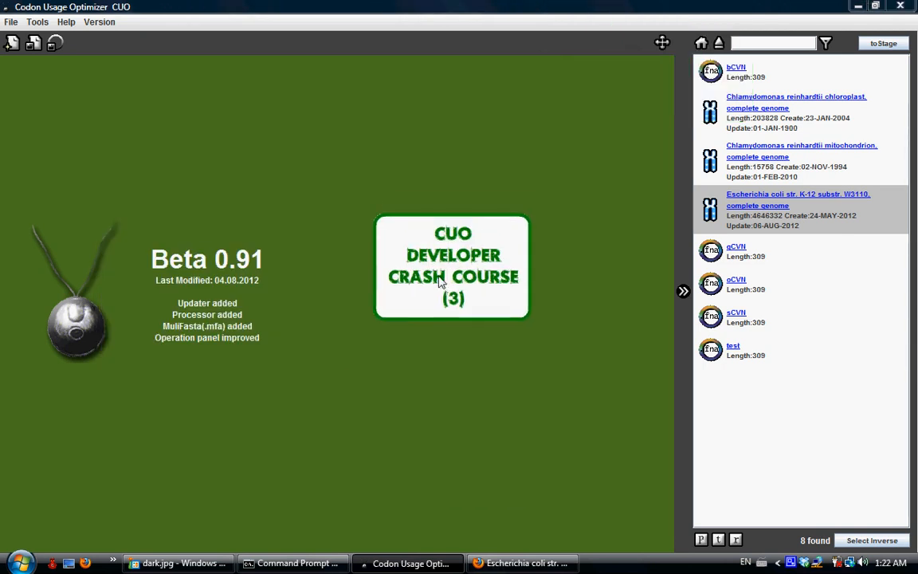